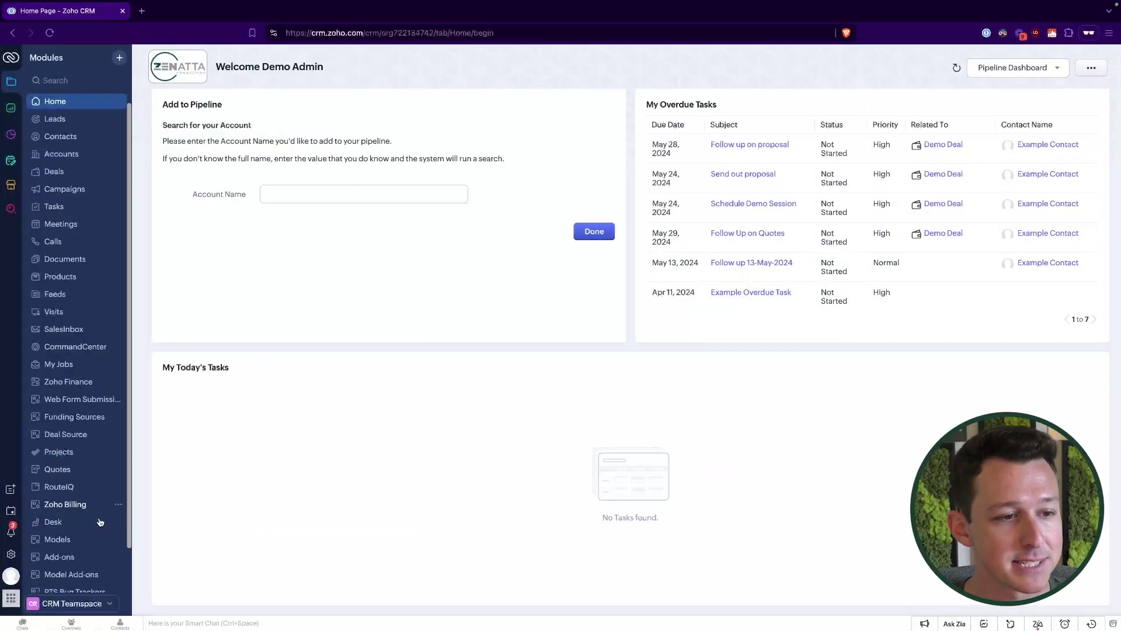
Switch the CRM interface to the old version
click(10, 576)
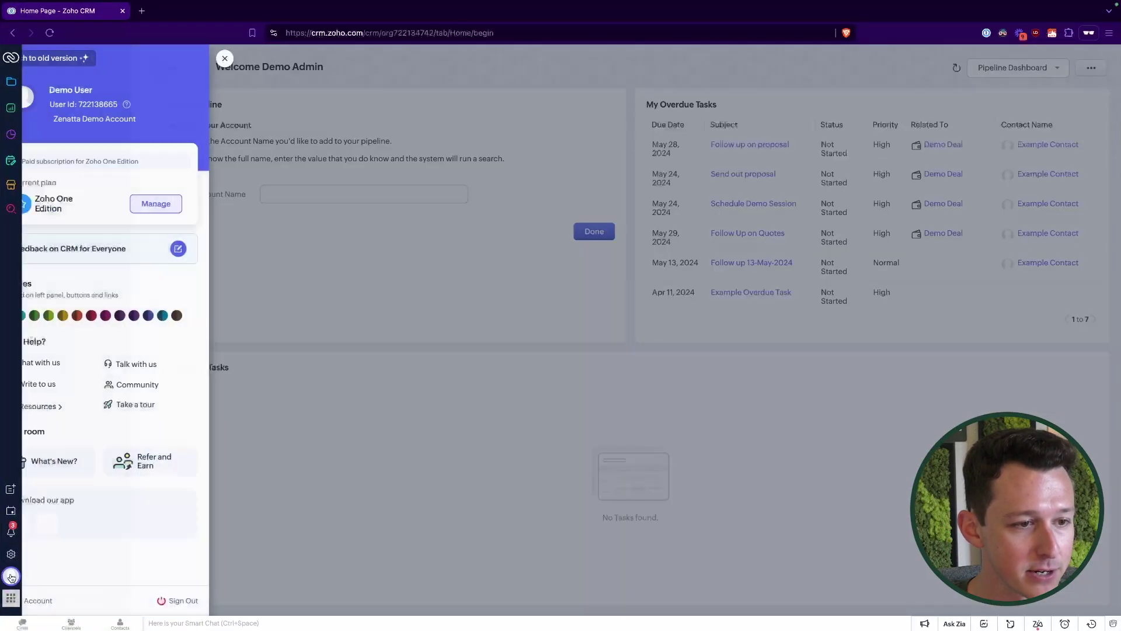
click(92, 57)
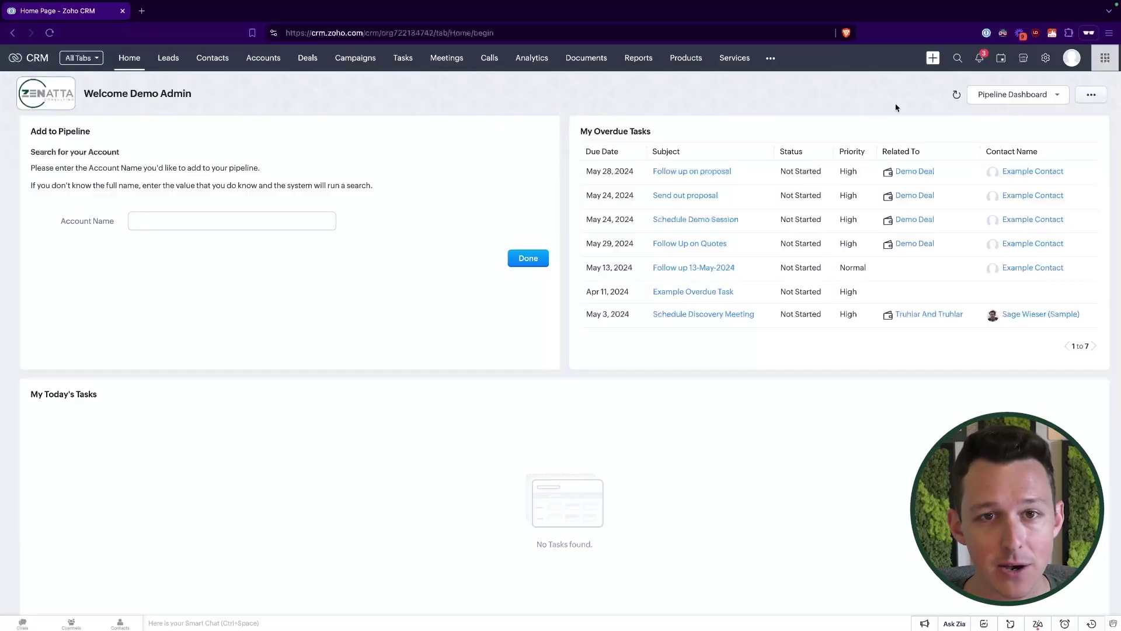
View the workflow rules in Setup and the form for creating a new rule, closing it without creating one
click(1045, 58)
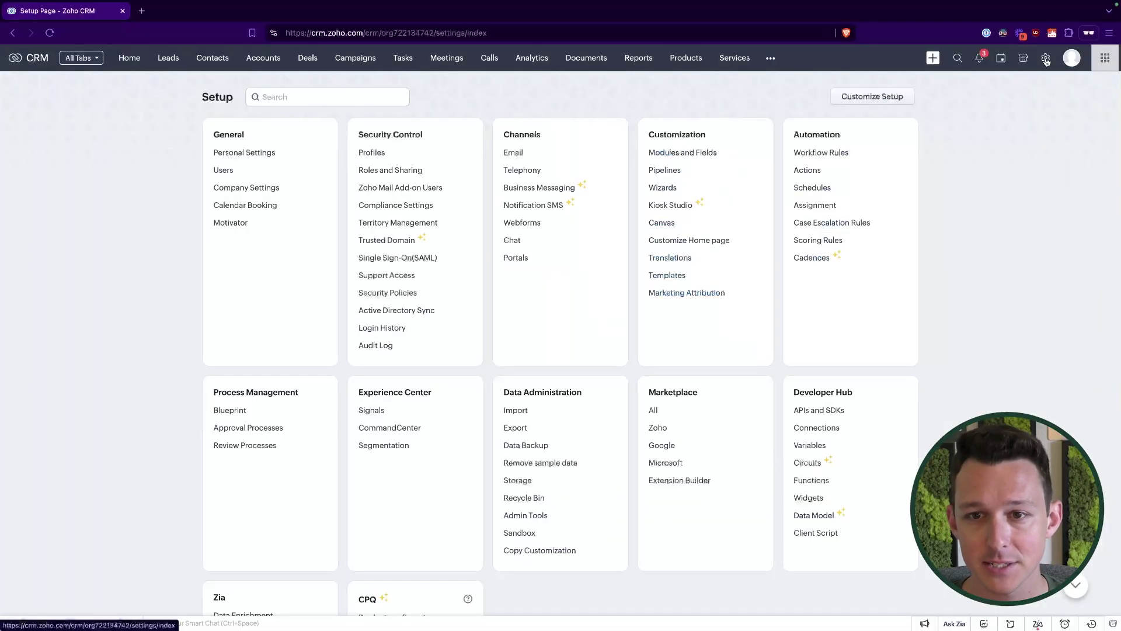
click(830, 154)
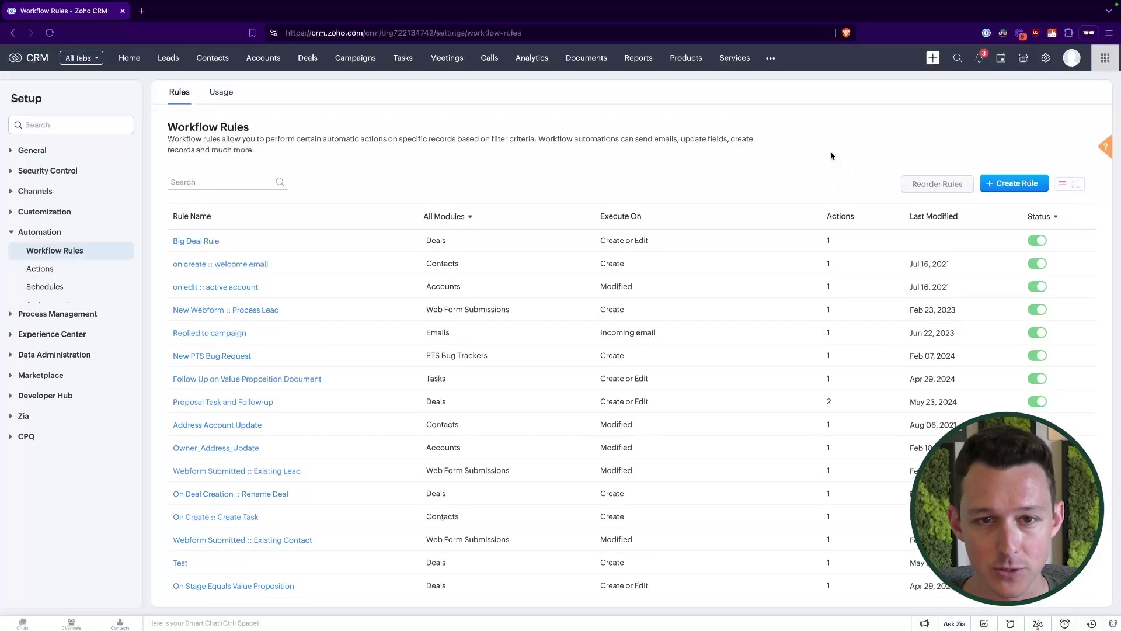
click(989, 186)
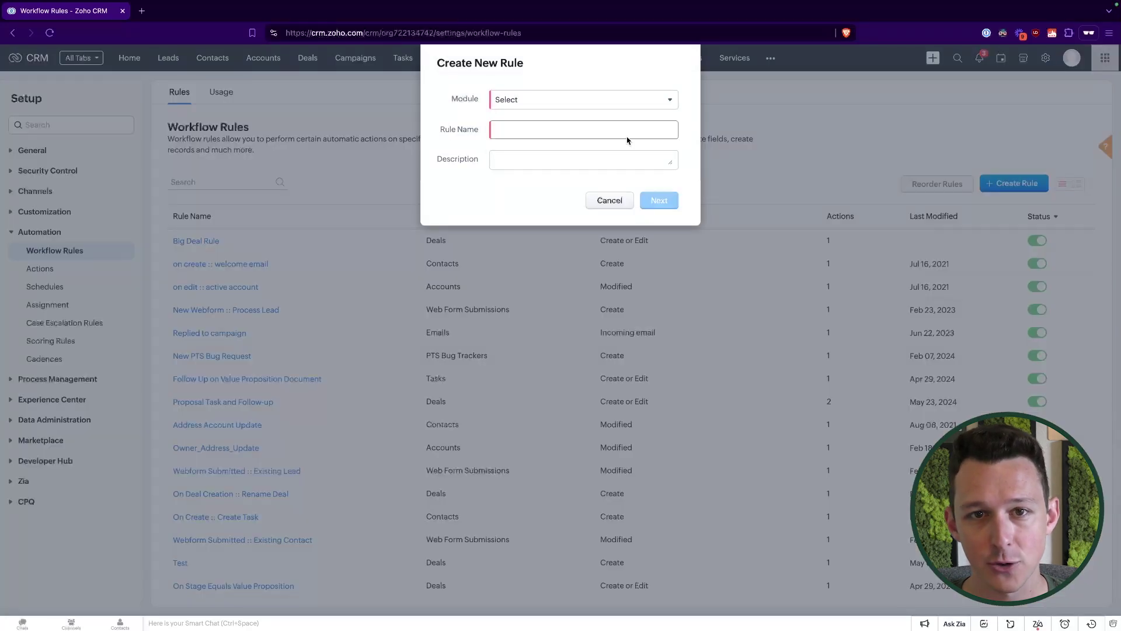
click(610, 203)
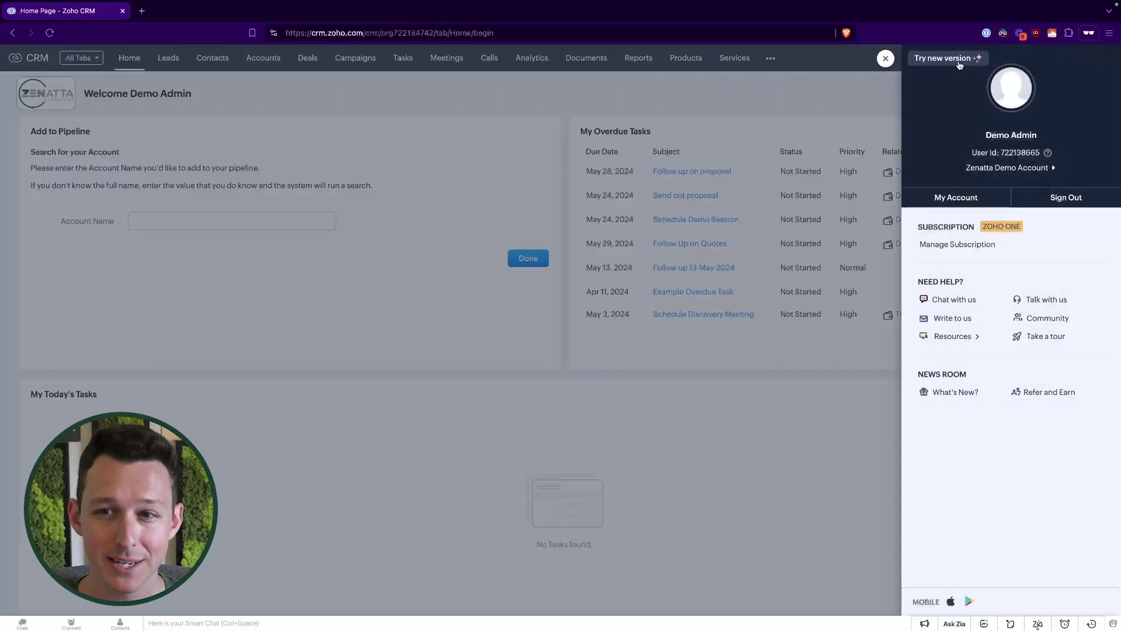
Switch the CRM interface to the new version and show the customization options of the Leads module
click(960, 65)
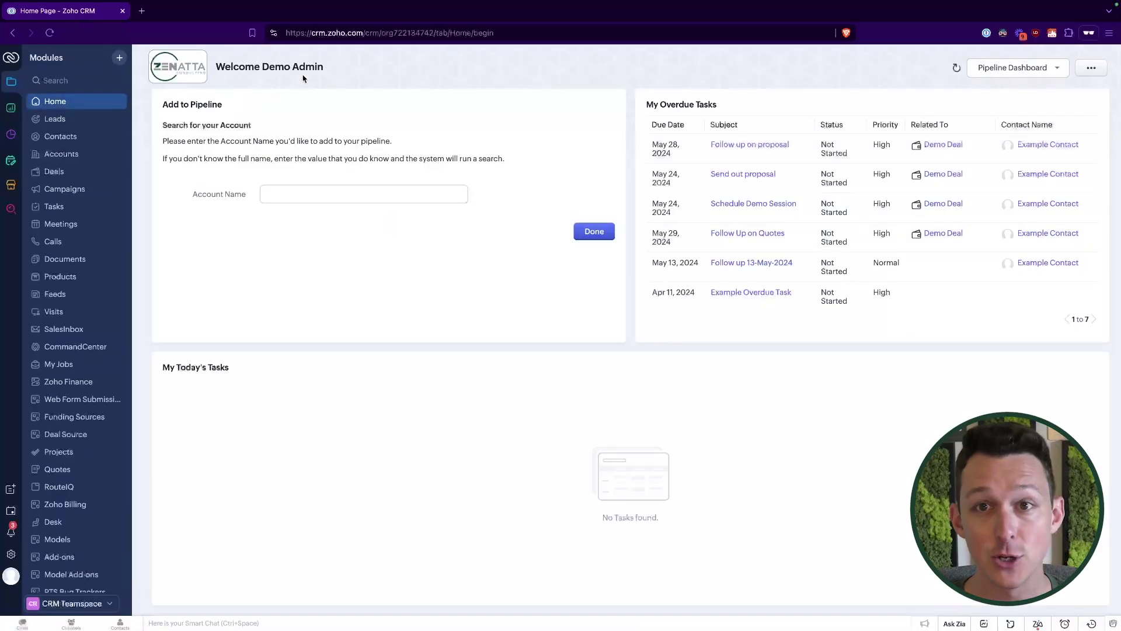
click(86, 122)
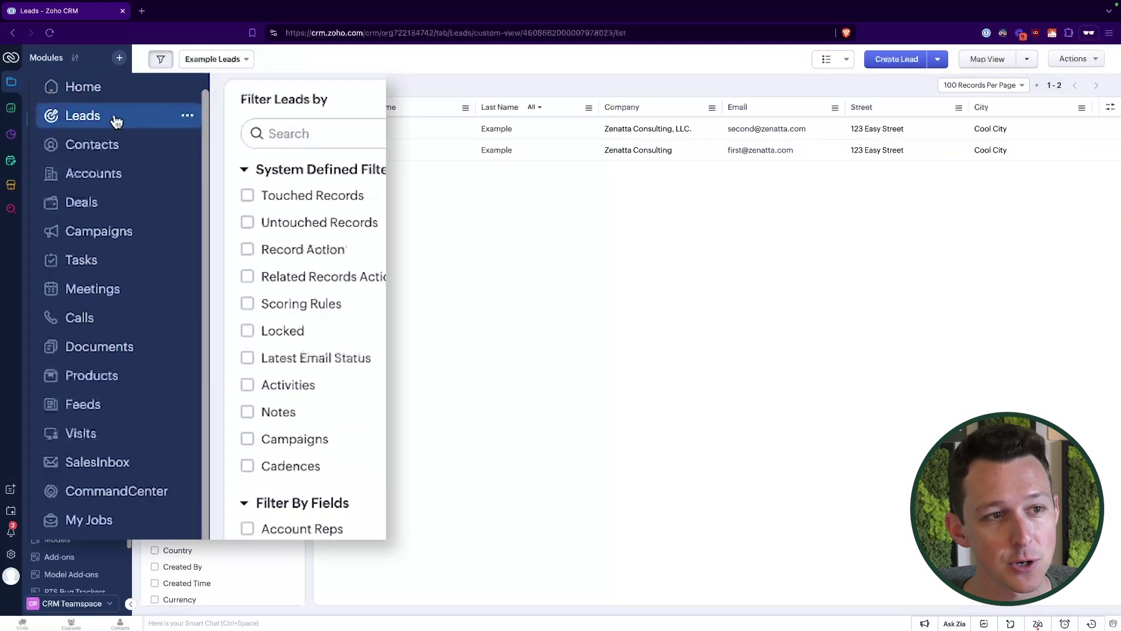
click(195, 115)
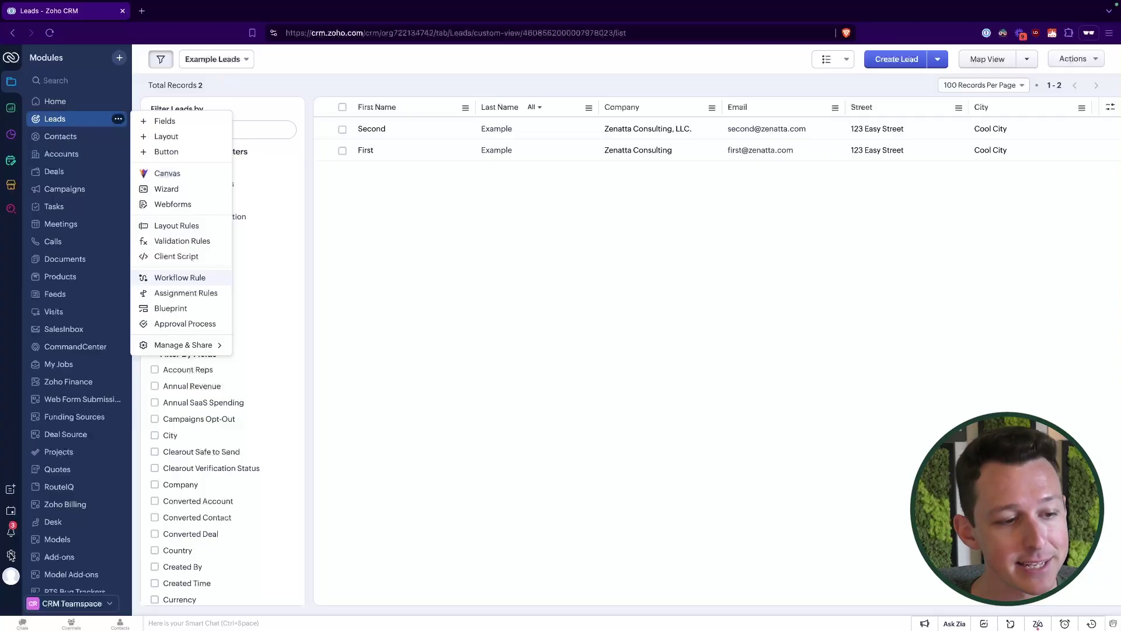
Examine the Administrator and Standard profiles and the role hierarchy in the Security Control settings
click(11, 555)
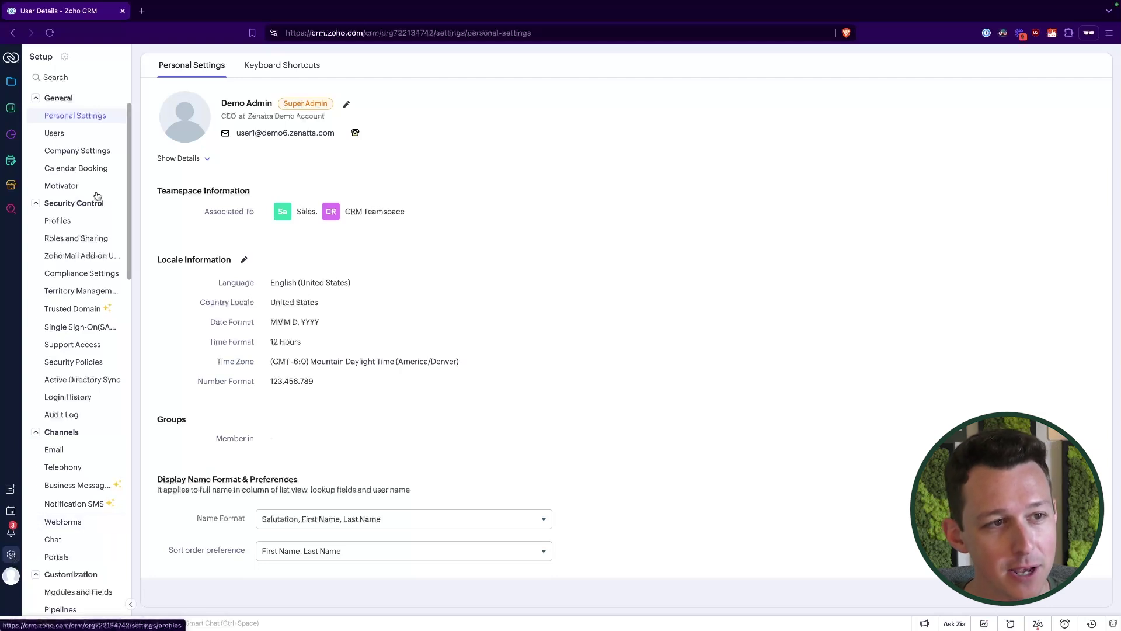
click(71, 222)
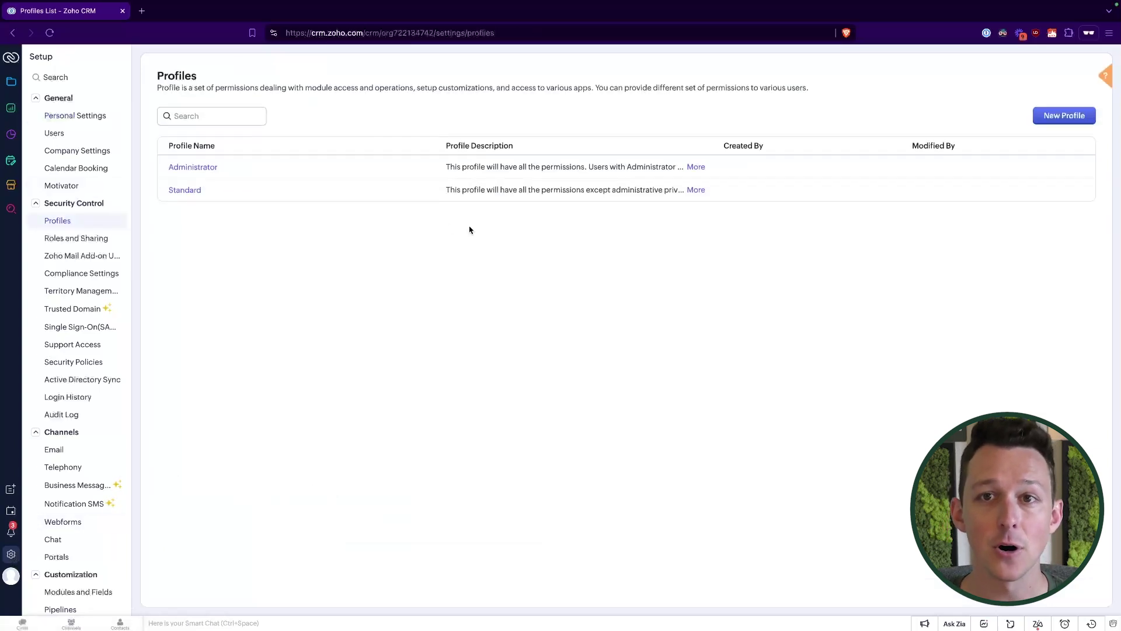
drag(234, 166, 297, 132)
click(255, 222)
drag(257, 193, 175, 189)
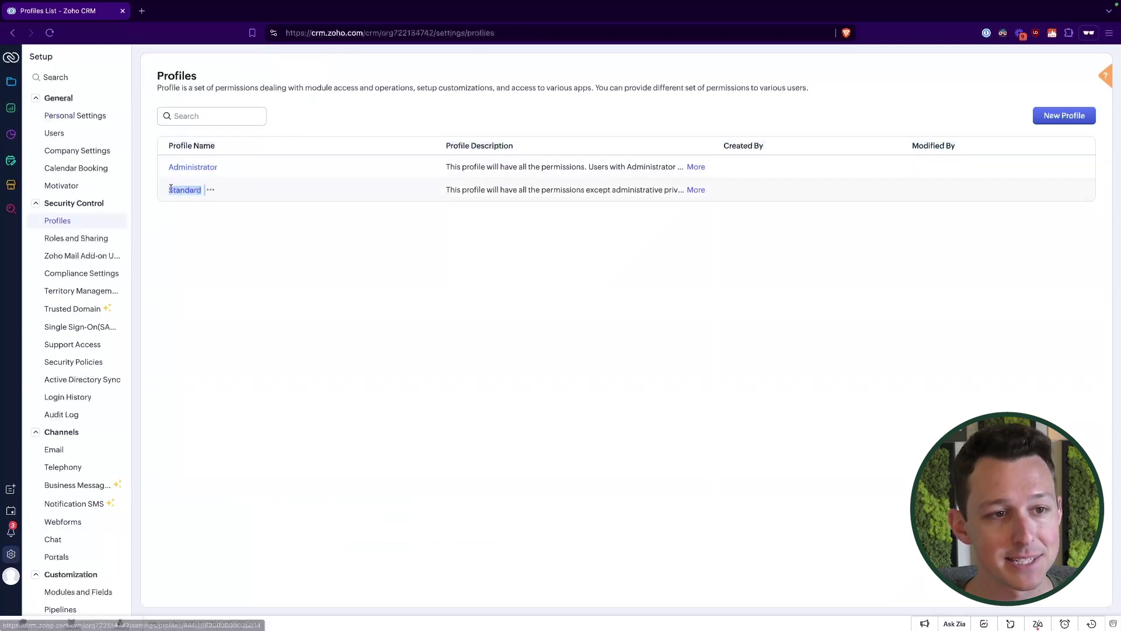
click(434, 86)
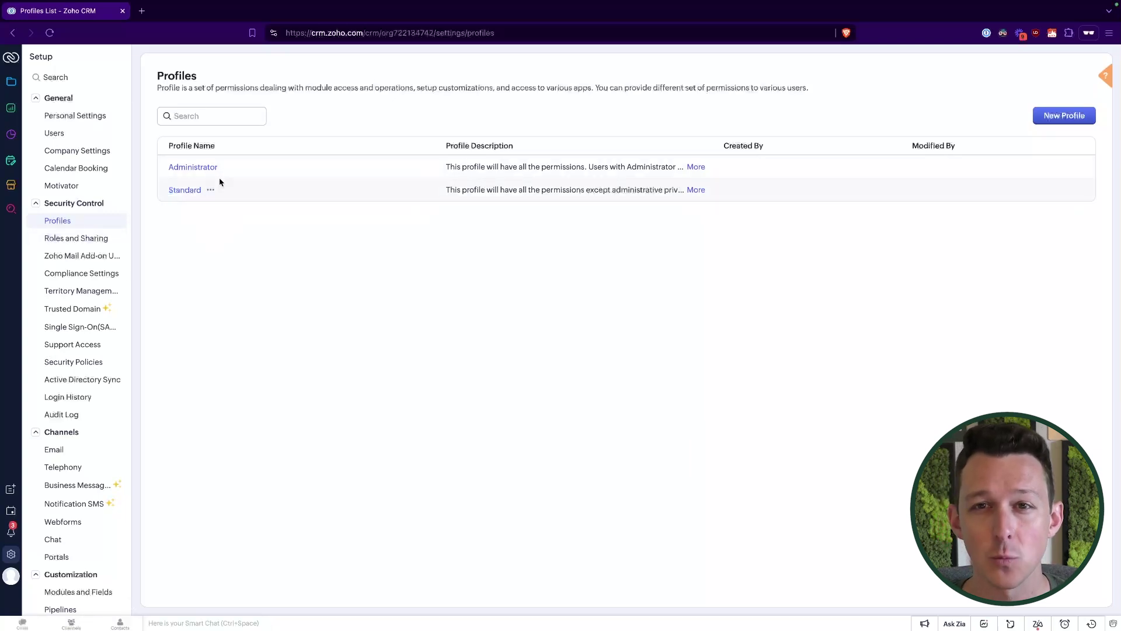
click(70, 236)
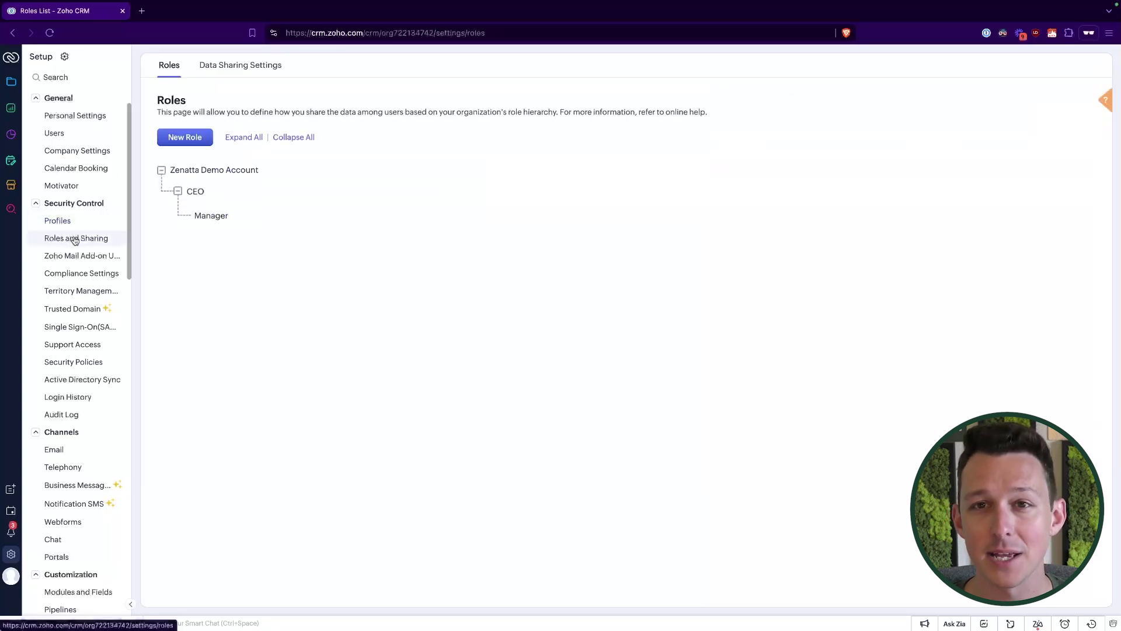
click(62, 220)
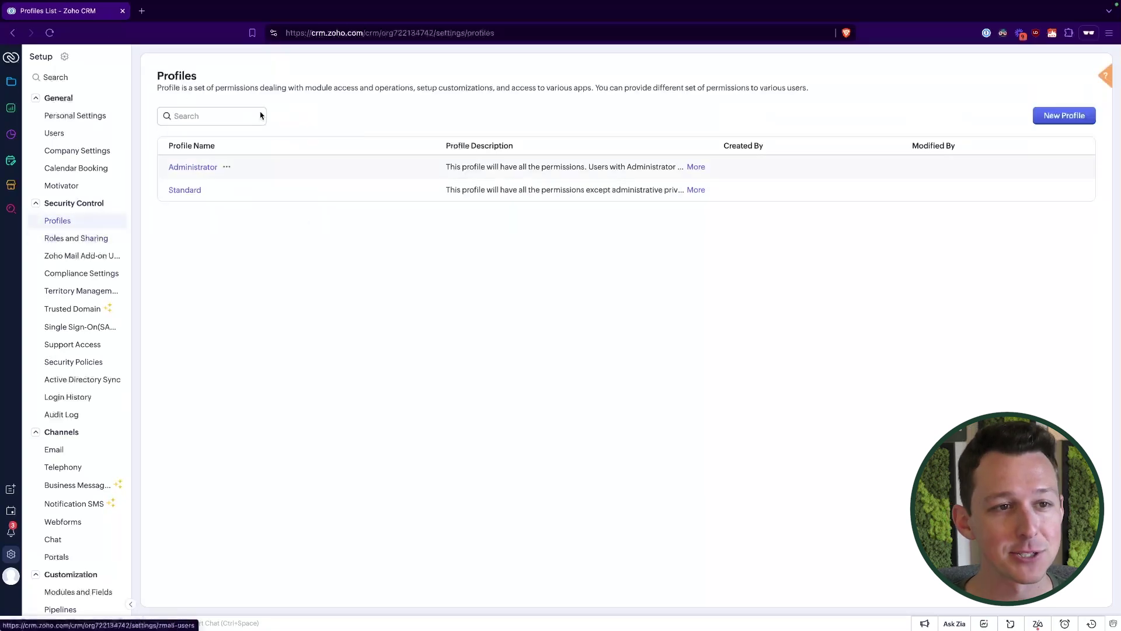
Review the Administrator profile's permissions from the basic modules down to the developer permissions, and return to the profile list
click(205, 167)
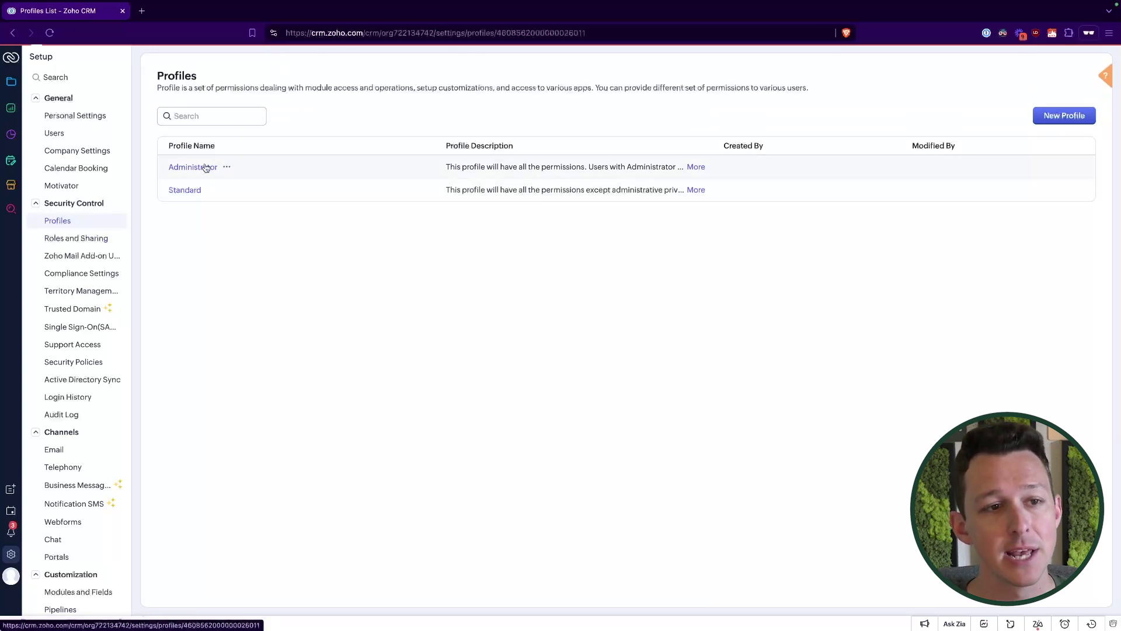
scroll(474, 176, down, 20)
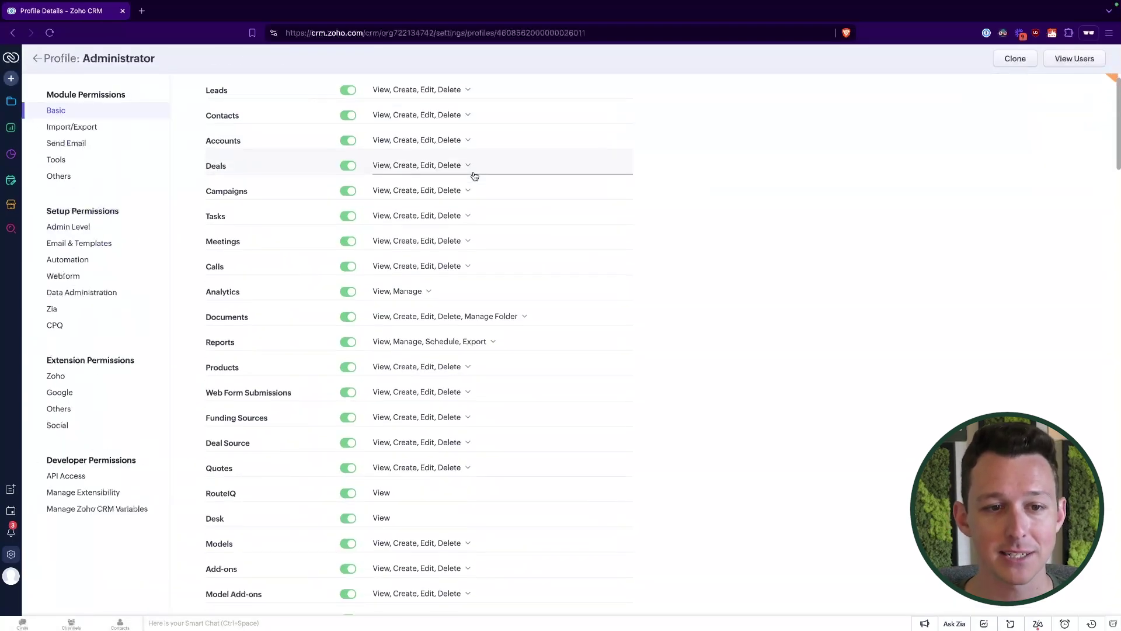
scroll(474, 176, down, 20)
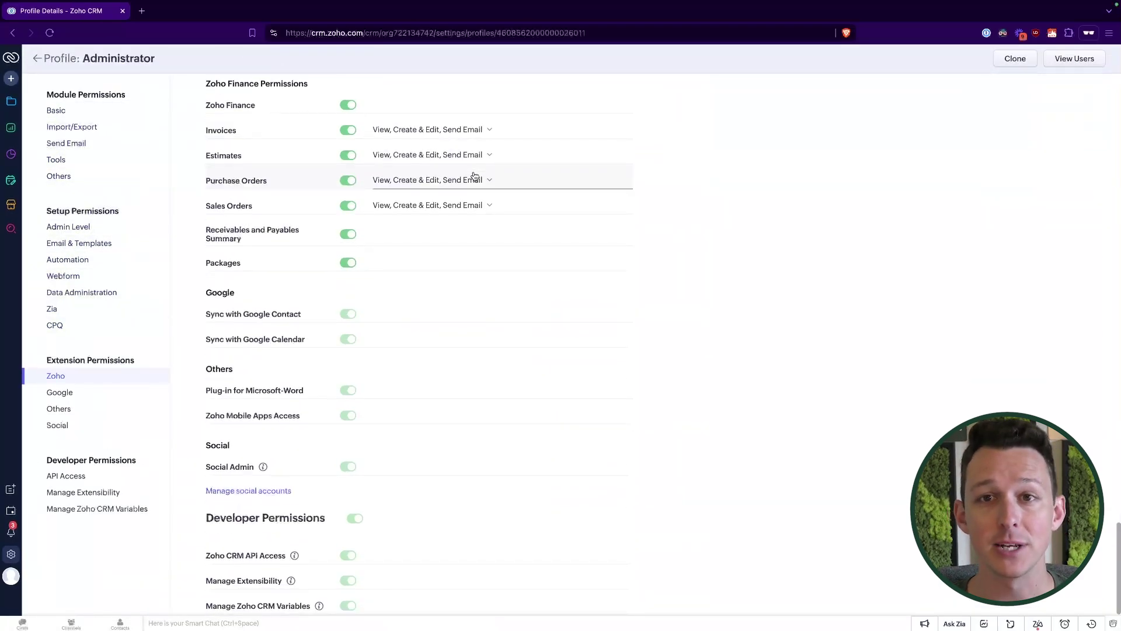
click(34, 58)
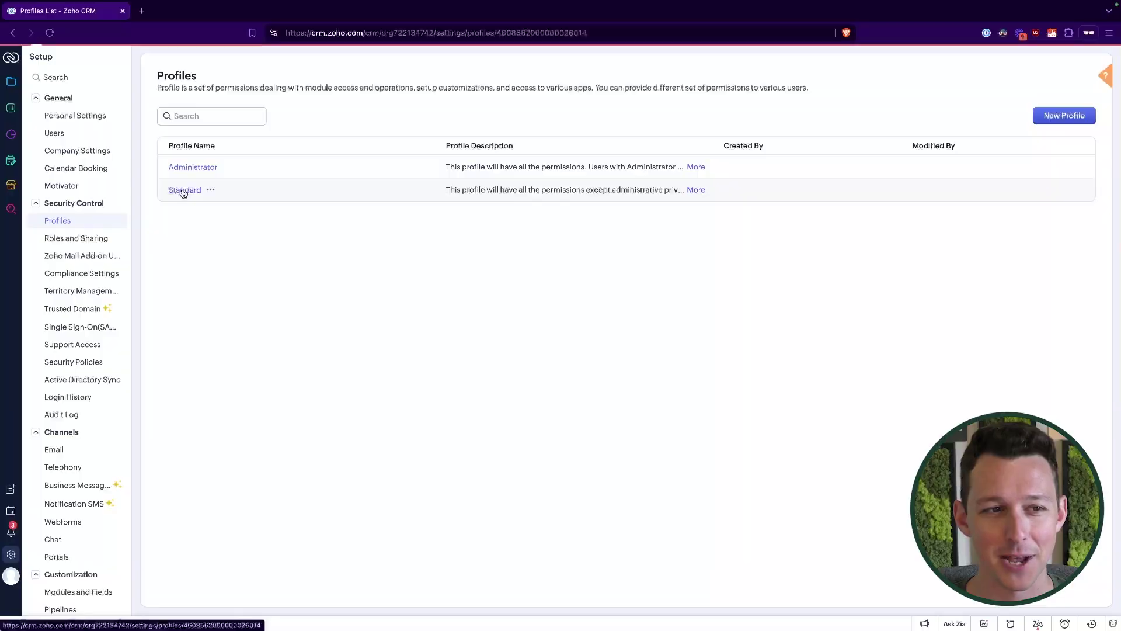
Review the Standard profile's module and tool permissions and try to turn off Change Owner
click(183, 190)
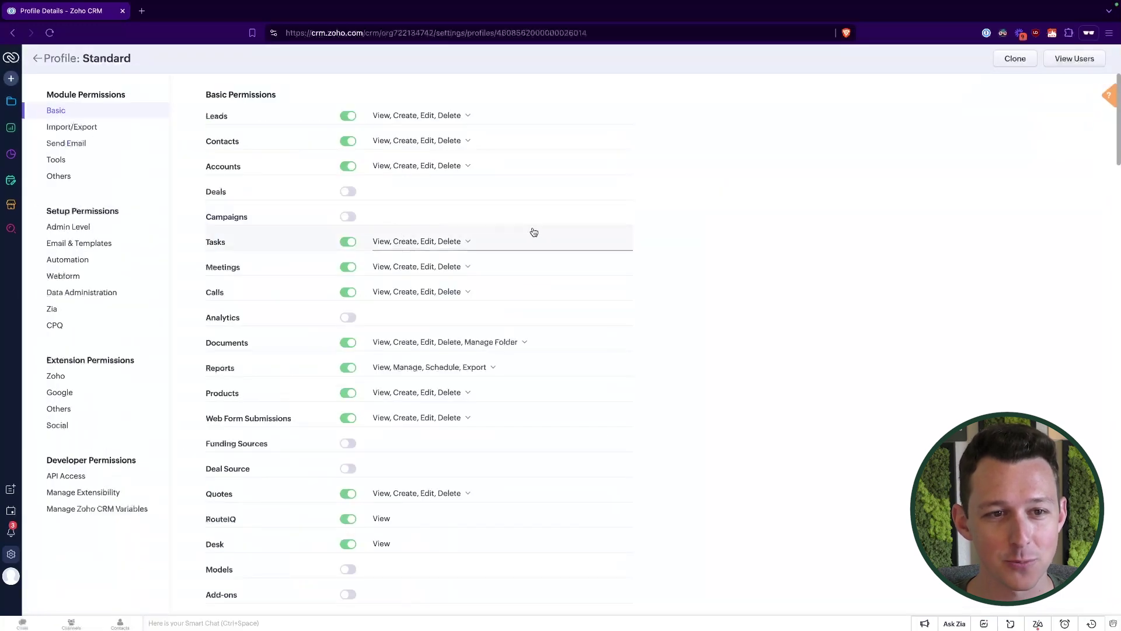
scroll(534, 232, down, 10)
scroll(538, 232, down, 2)
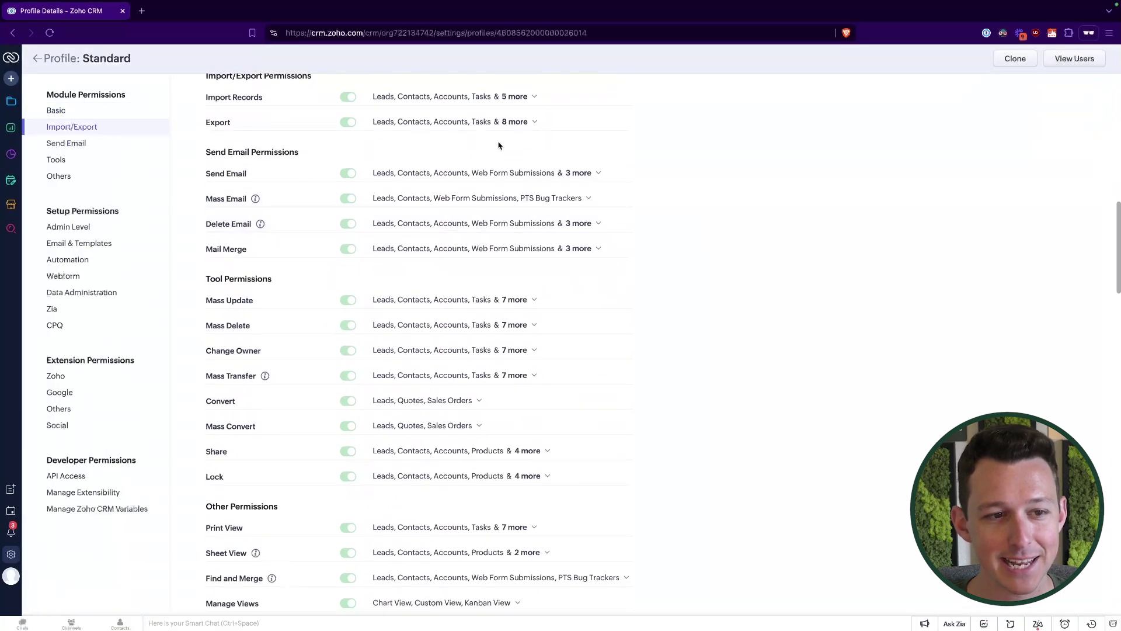
scroll(500, 145, down, 1)
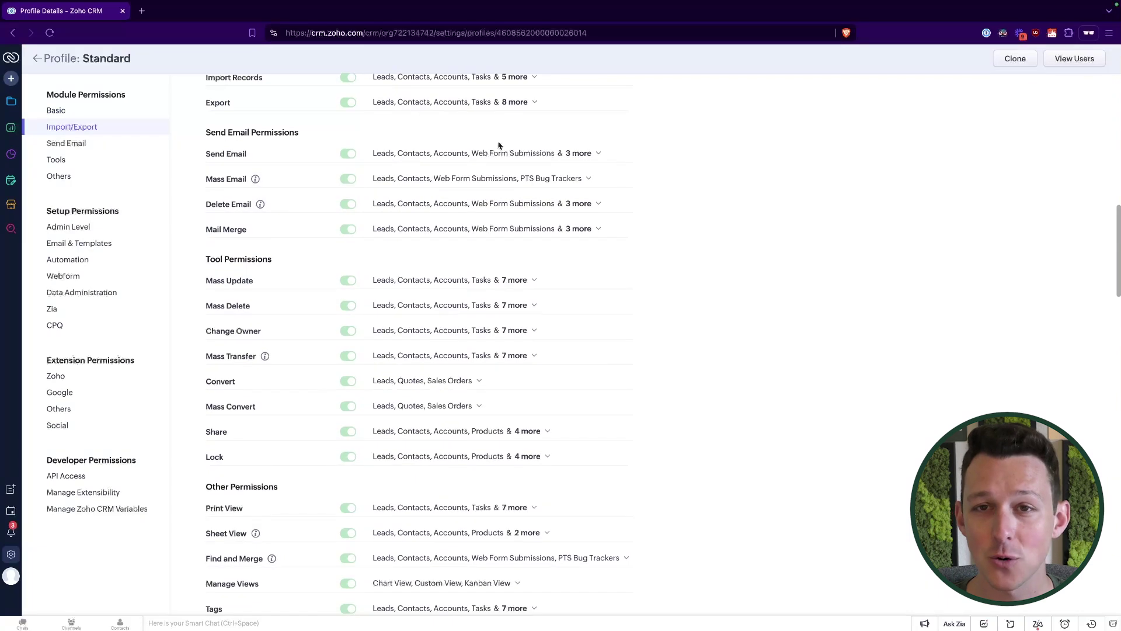
click(350, 332)
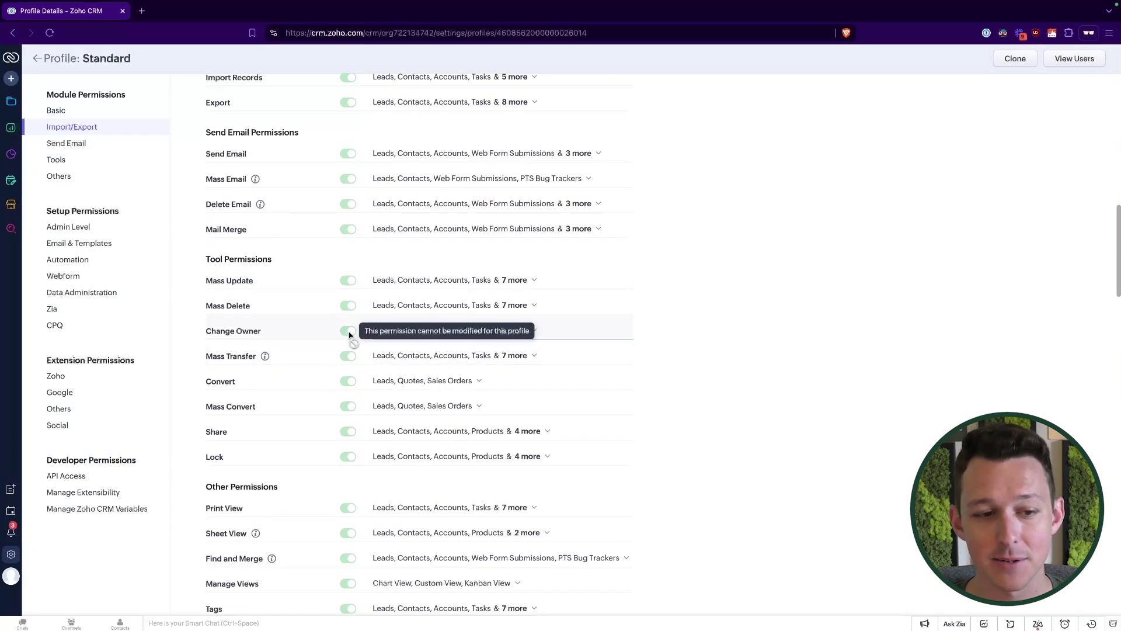
Examine the Standard profile's admin level, email and template, automation and webform permissions
scroll(350, 334, down, 9)
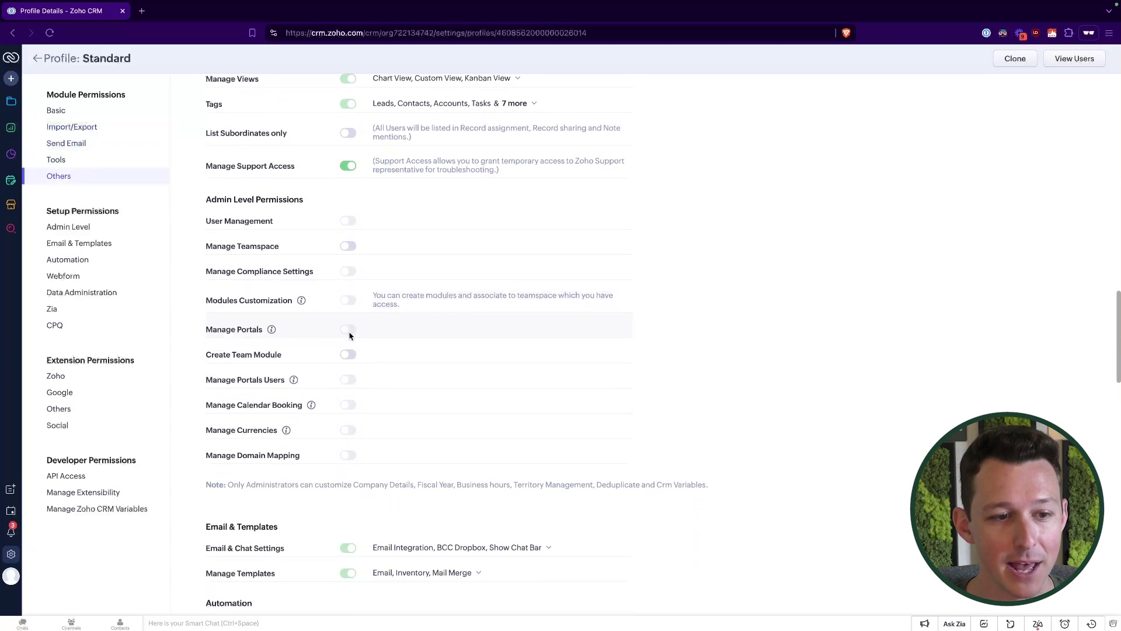
scroll(349, 334, down, 6)
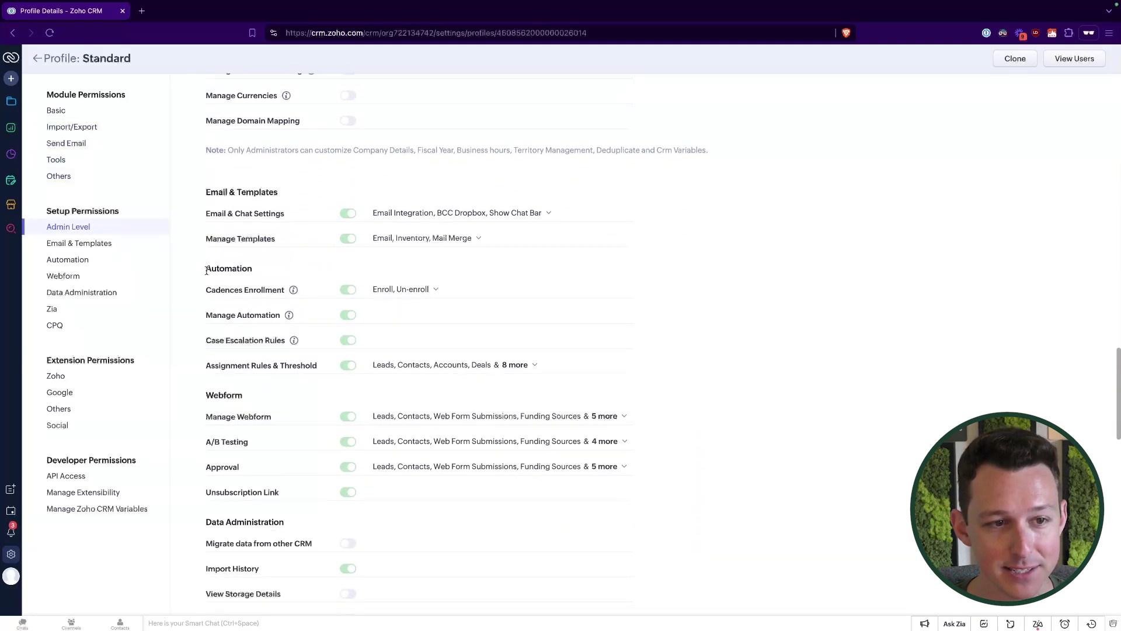
drag(242, 299, 586, 341)
click(699, 291)
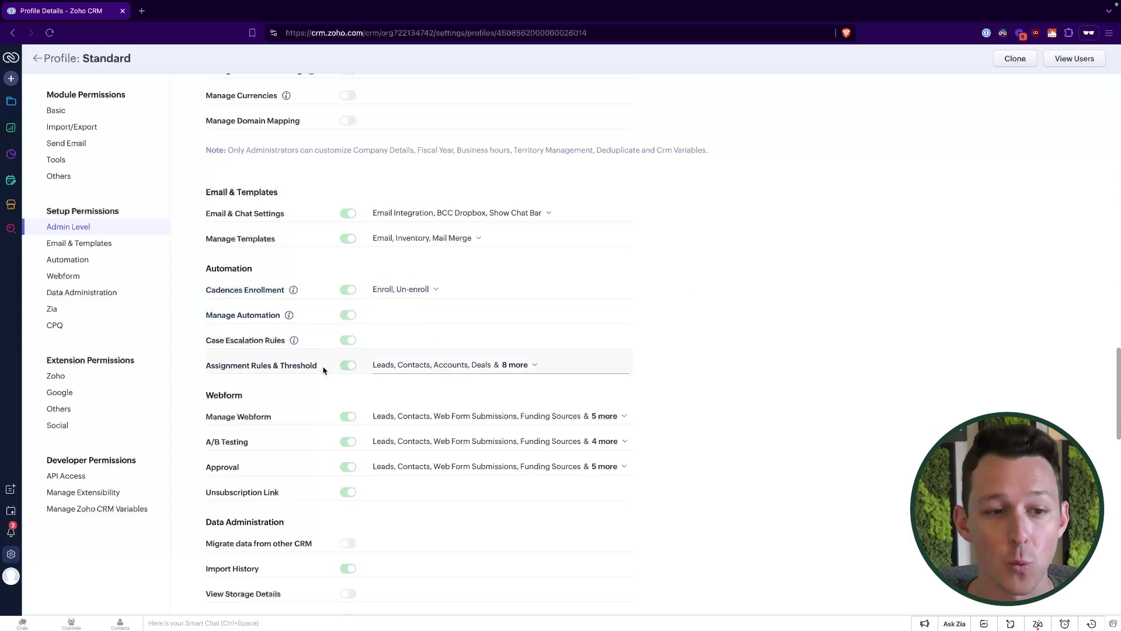
scroll(323, 370, down, 1)
drag(206, 236, 318, 315)
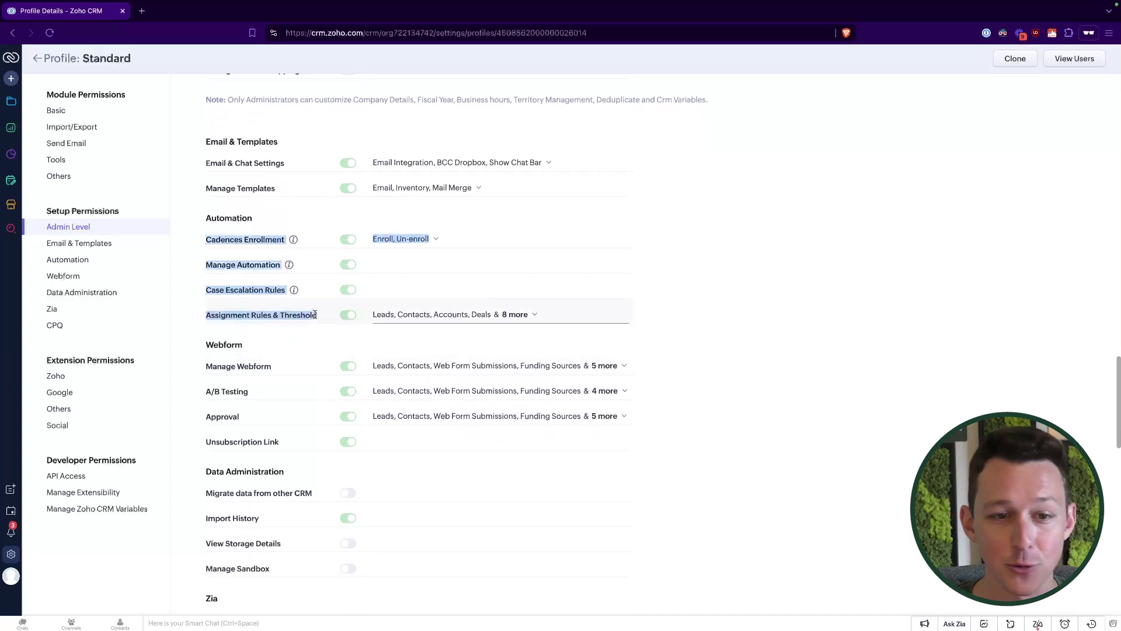
click(715, 310)
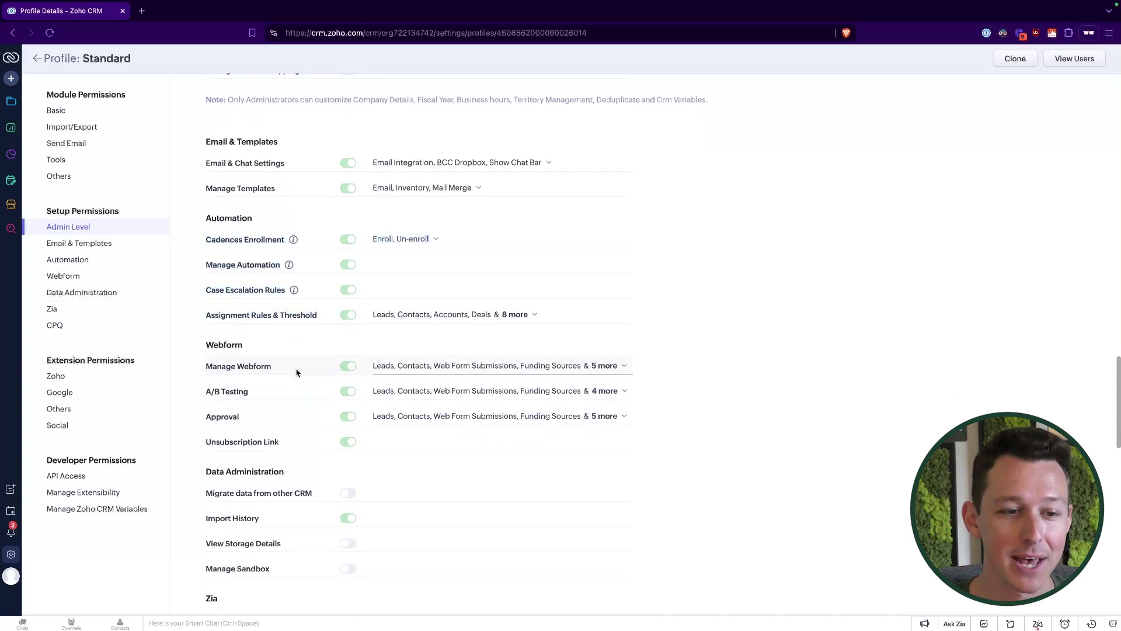
scroll(233, 350, up, 2)
scroll(233, 349, up, 10)
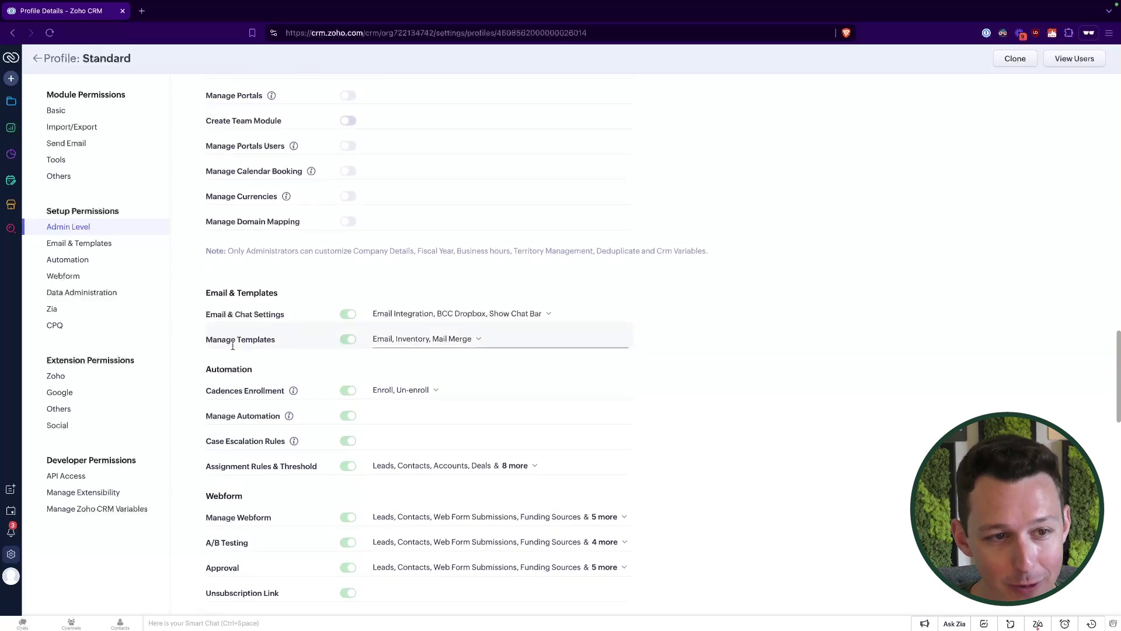
scroll(233, 346, up, 6)
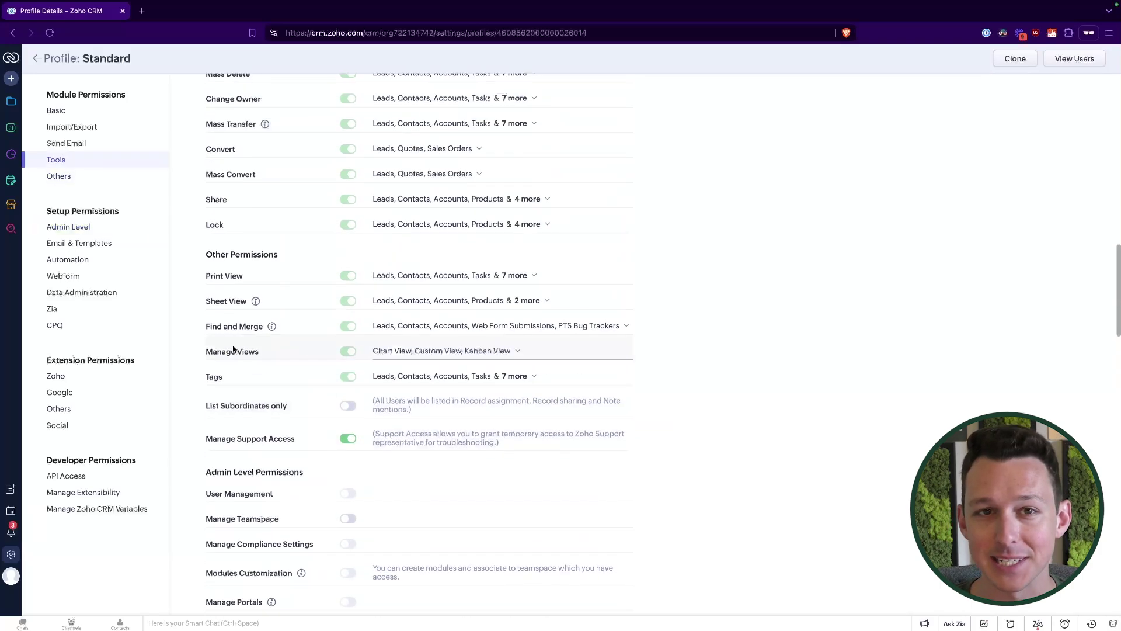
scroll(325, 322, up, 5)
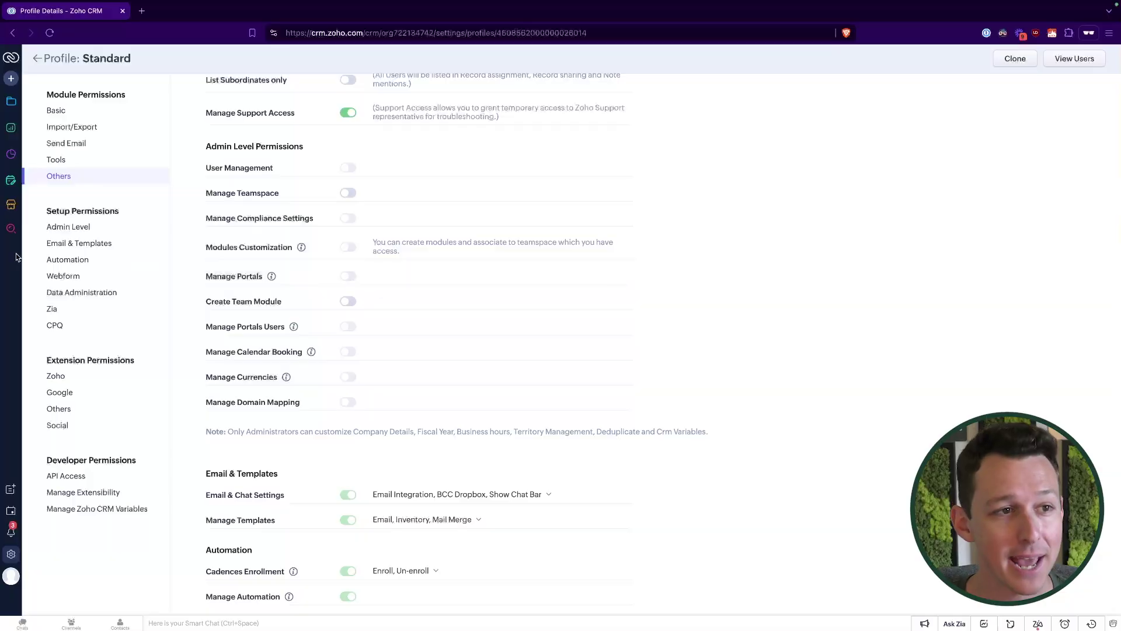
Return to the Leads module and show its customization options
click(11, 101)
click(55, 118)
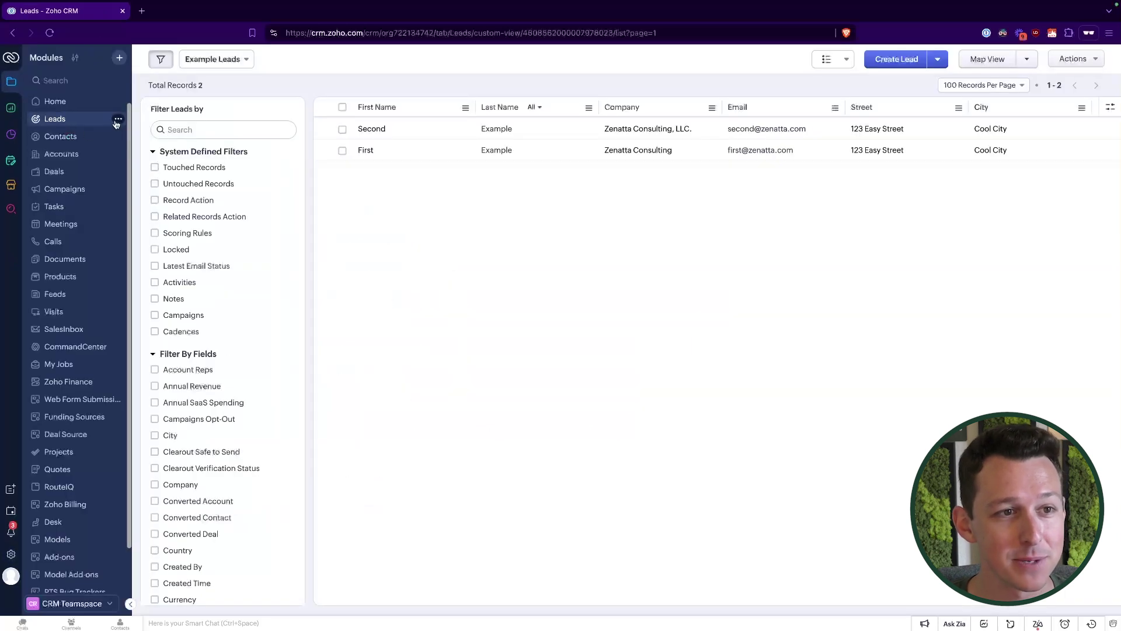
click(117, 120)
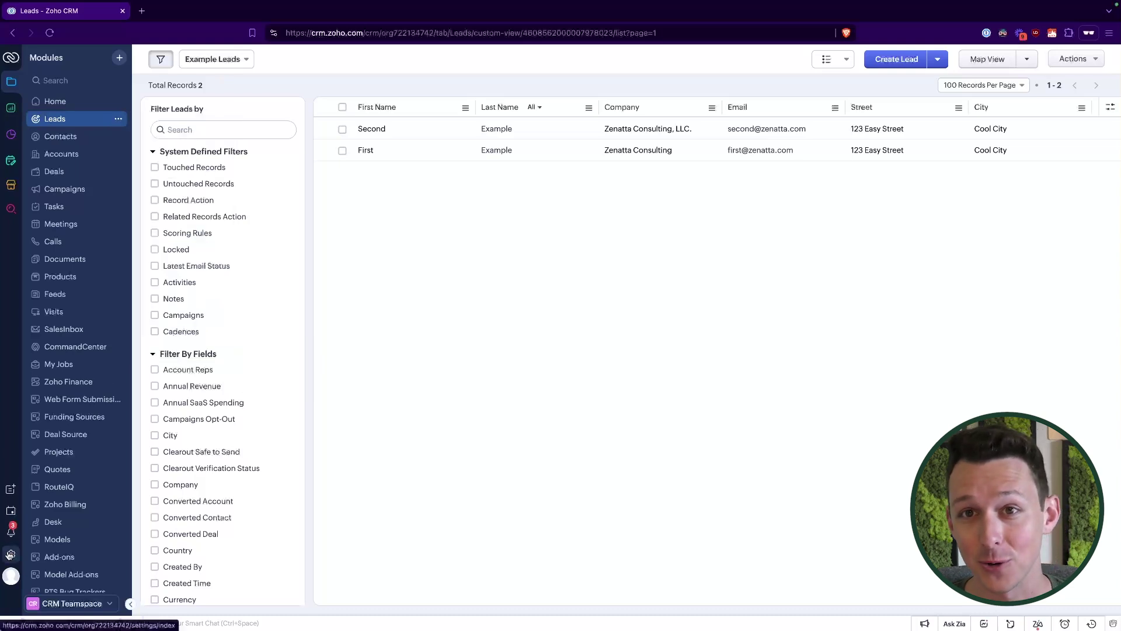
Open the Standard profile's permissions from the Security Control settings in Setup
click(11, 553)
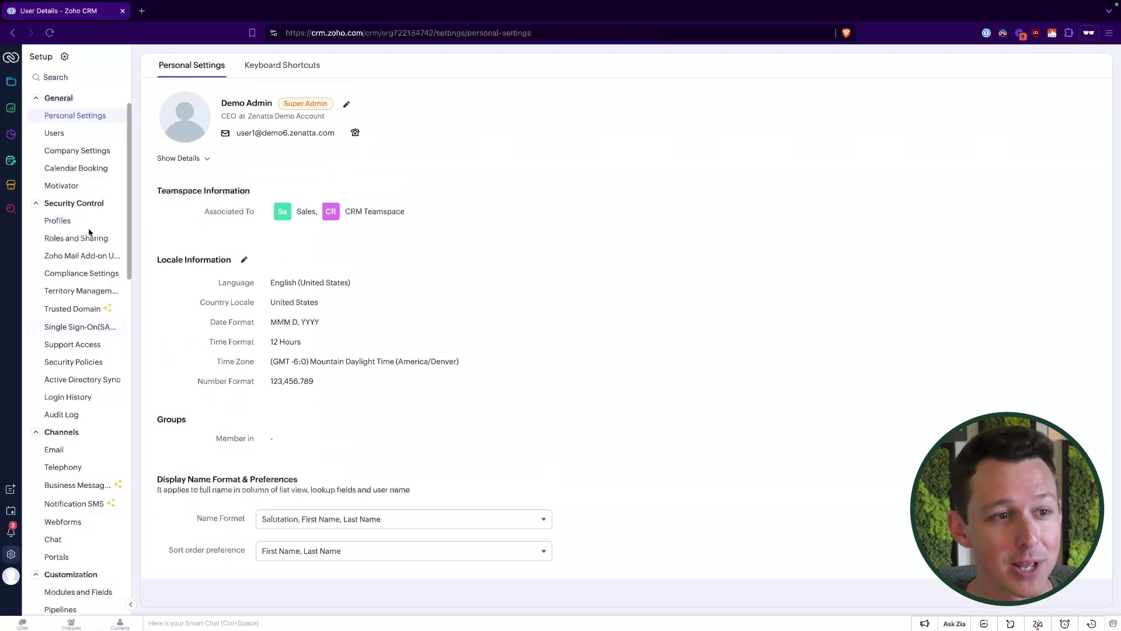
click(59, 220)
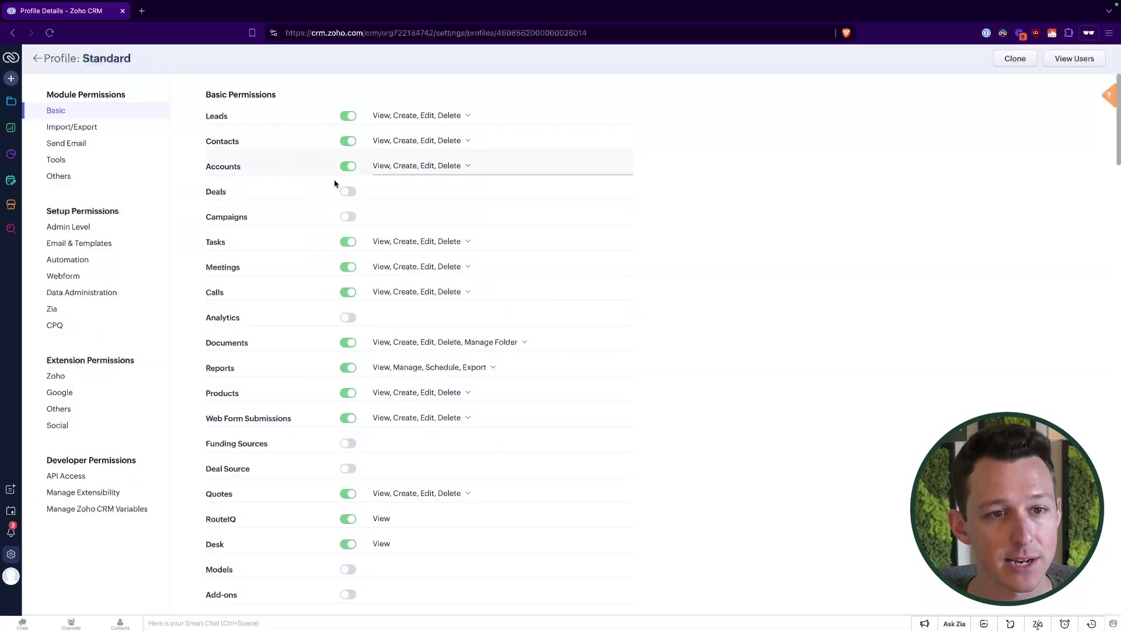
Turn on Deals access for the Standard profile and clone it into a new profile named Basic
click(348, 191)
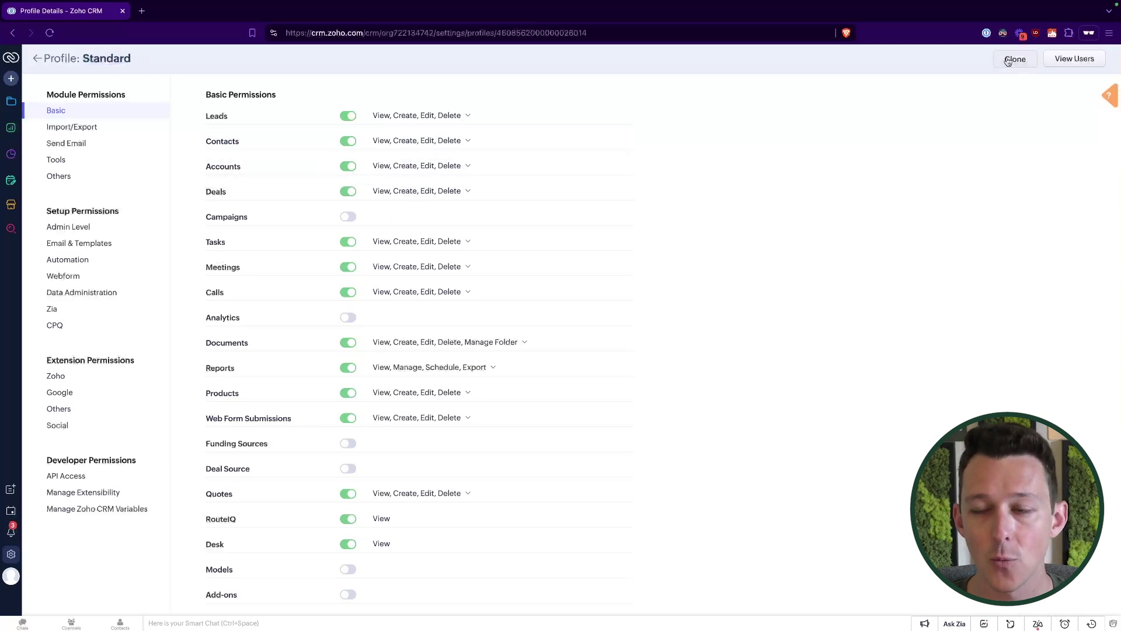
click(1009, 61)
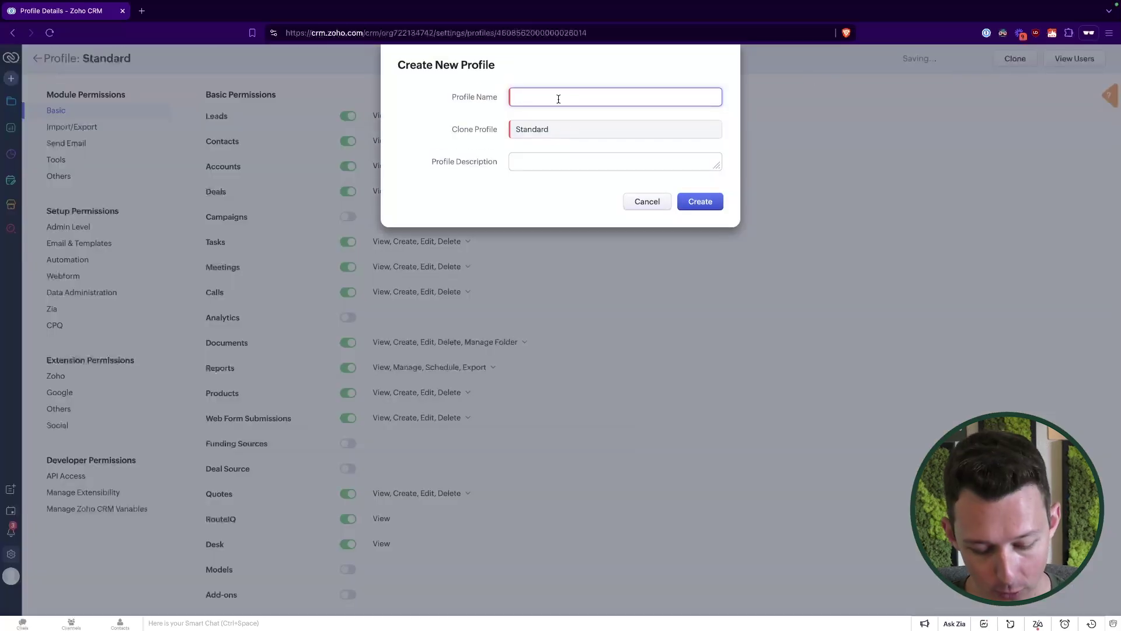
click(697, 201)
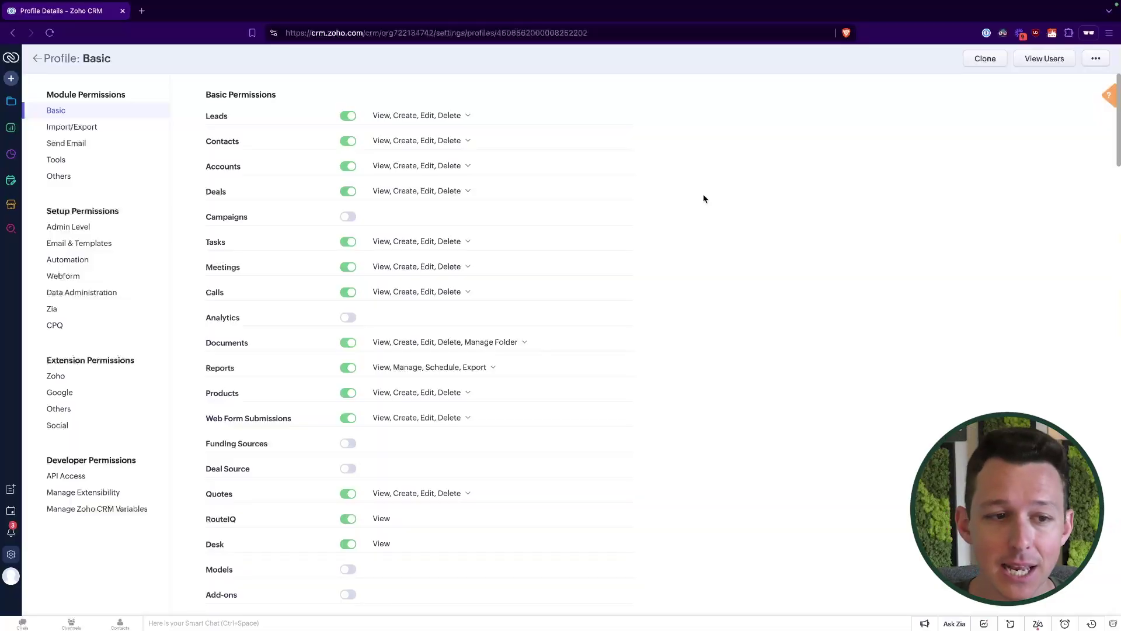
Turn off the Import Records and Export permissions for the Basic profile
scroll(704, 199, down, 5)
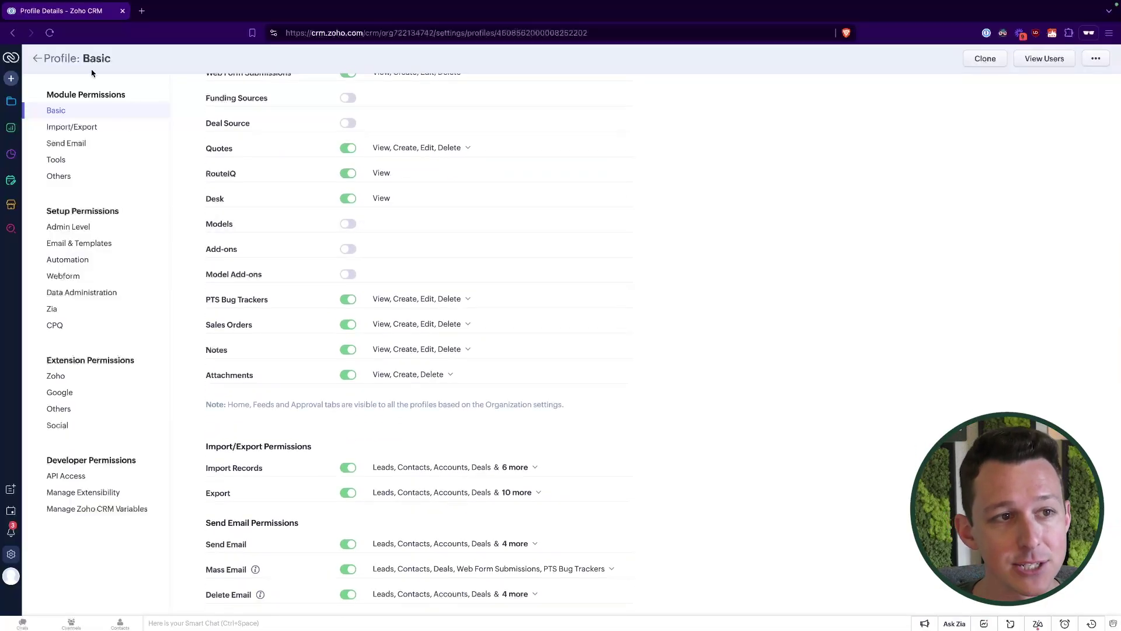
scroll(682, 273, up, 4)
scroll(683, 274, down, 5)
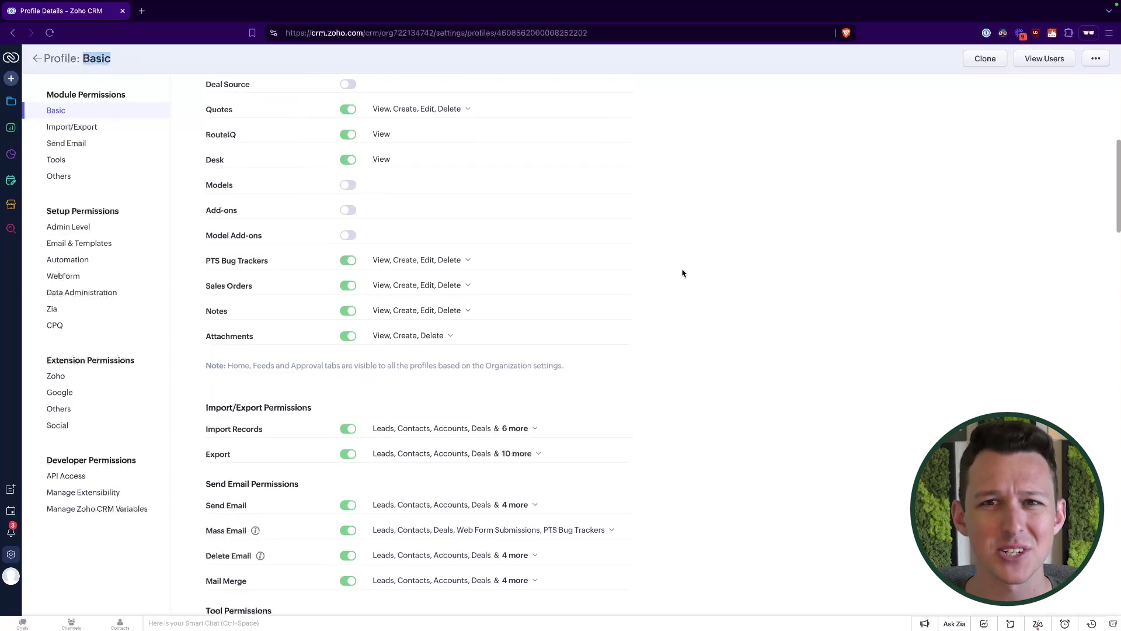
scroll(682, 273, down, 1)
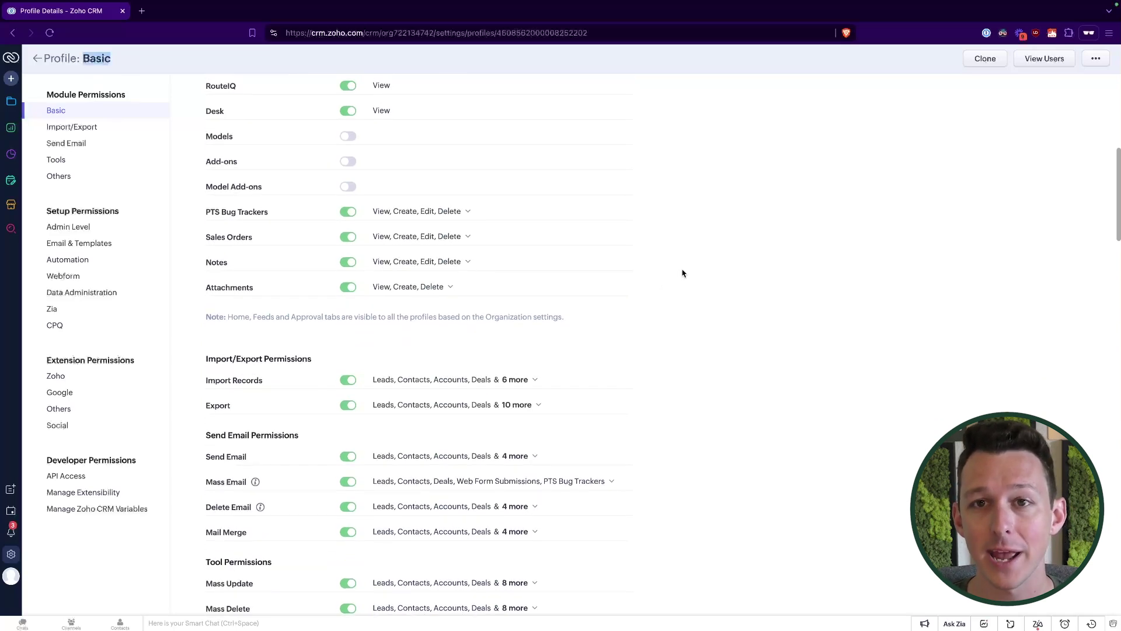
scroll(682, 273, down, 3)
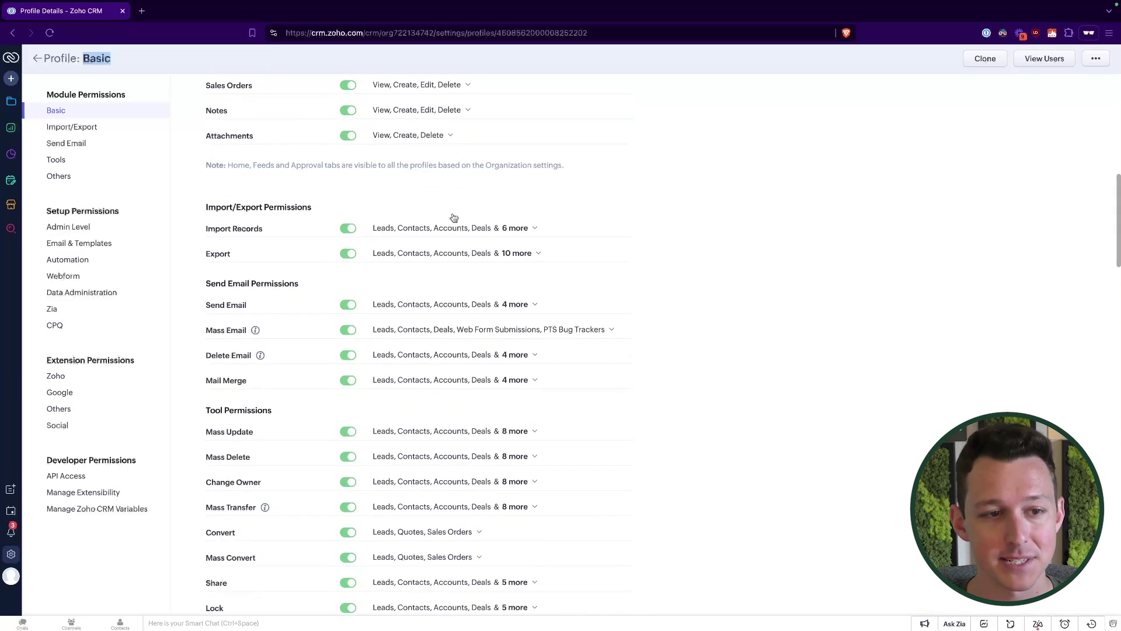
click(348, 228)
click(347, 253)
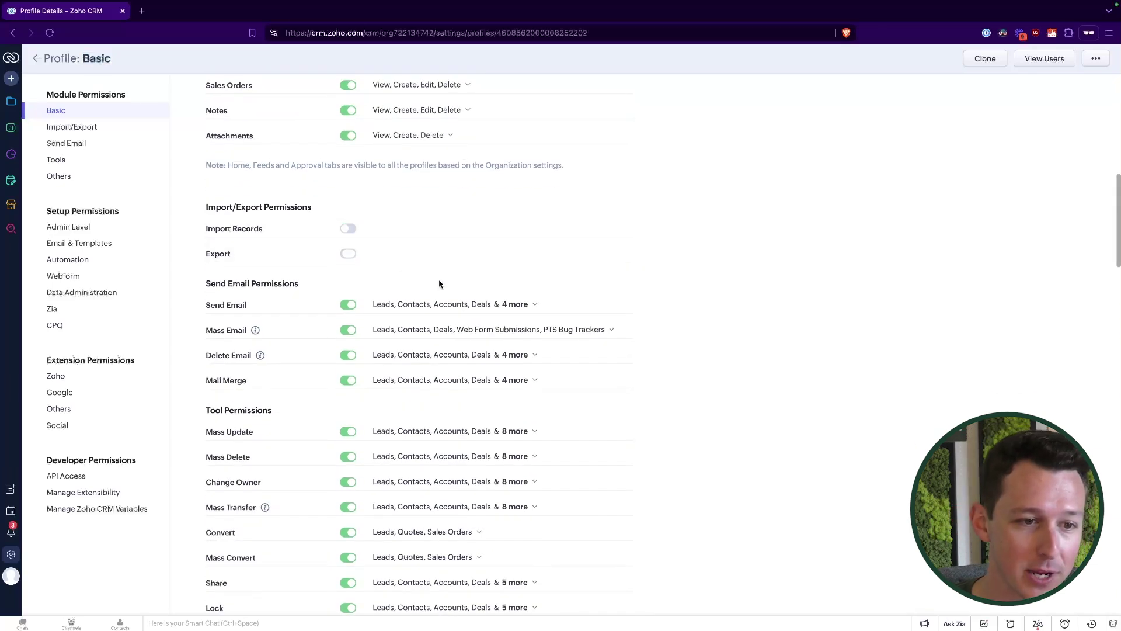
Turn off Delete Email, Change Owner, Mass Transfer and Mass Delete for the Basic profile
scroll(438, 283, down, 4)
click(348, 178)
scroll(351, 180, down, 1)
click(349, 240)
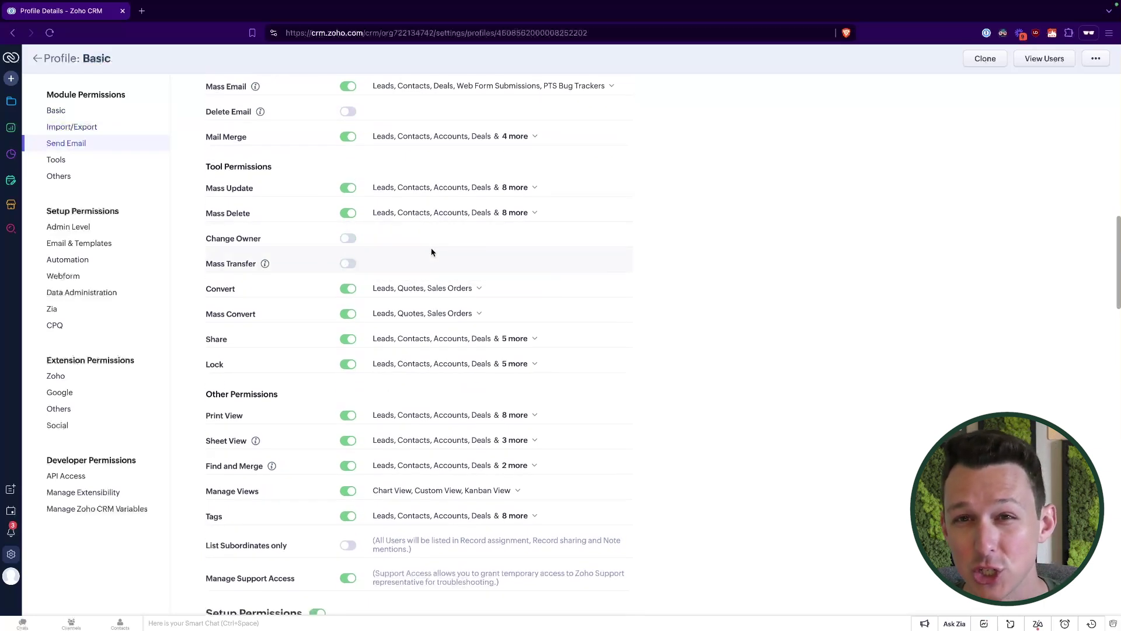
click(349, 213)
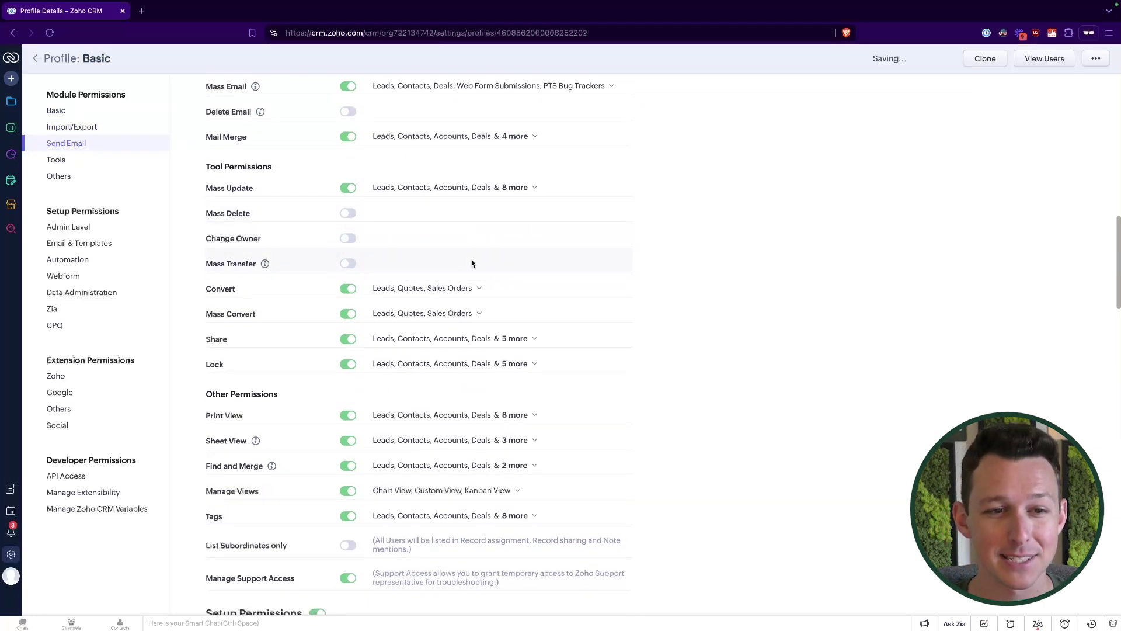
Disable all Setup Permissions for the Basic profile at once
scroll(513, 246, down, 3)
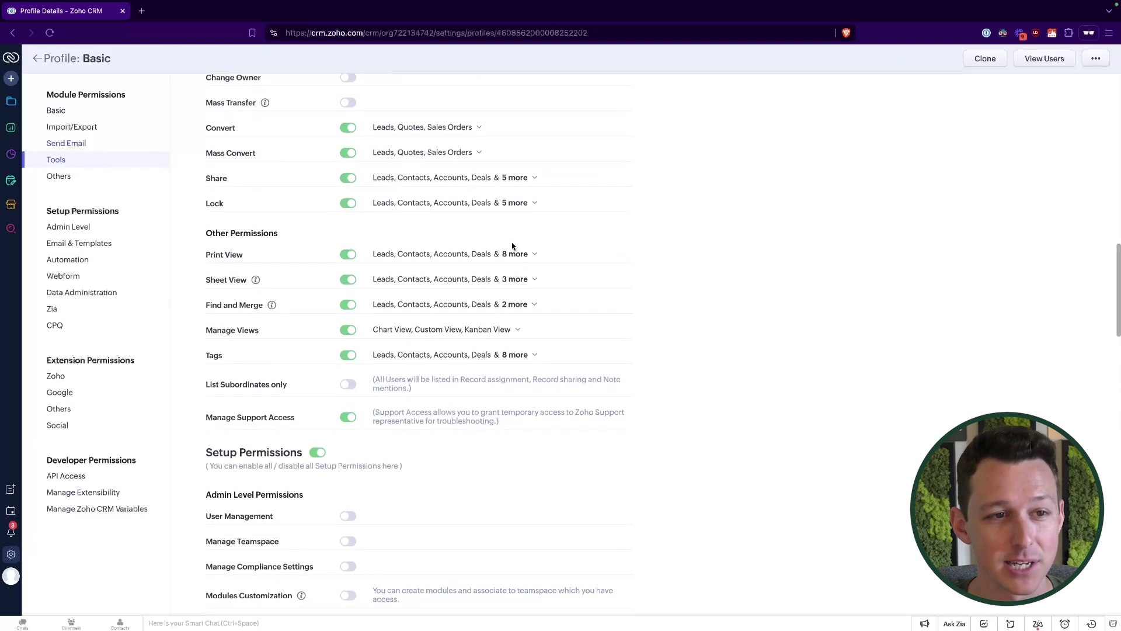
scroll(513, 246, down, 2)
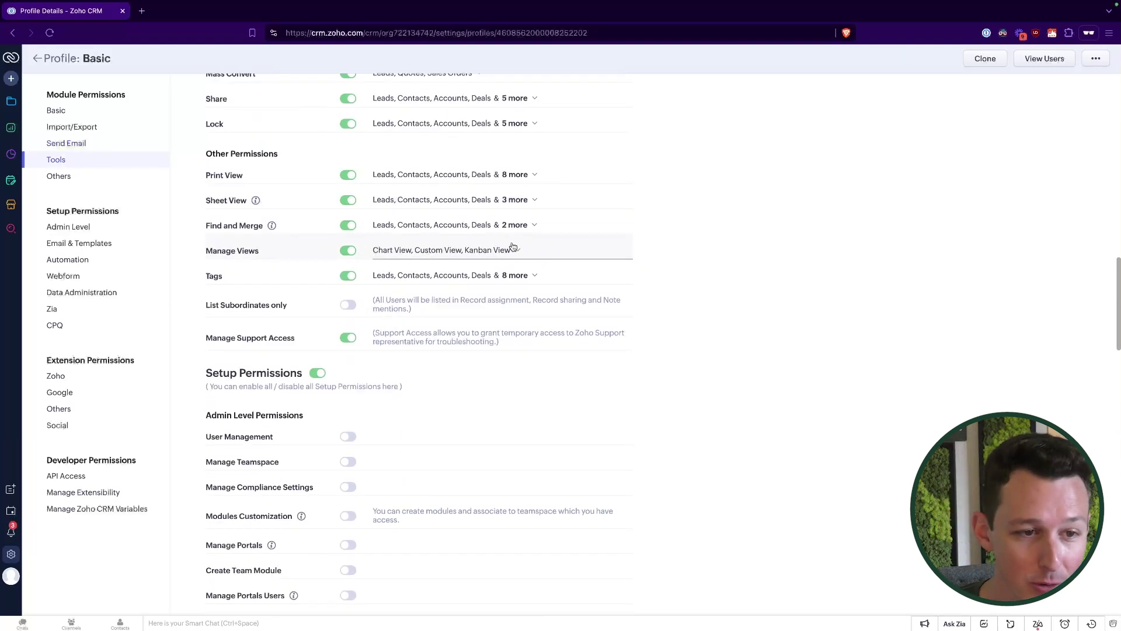
scroll(513, 246, down, 5)
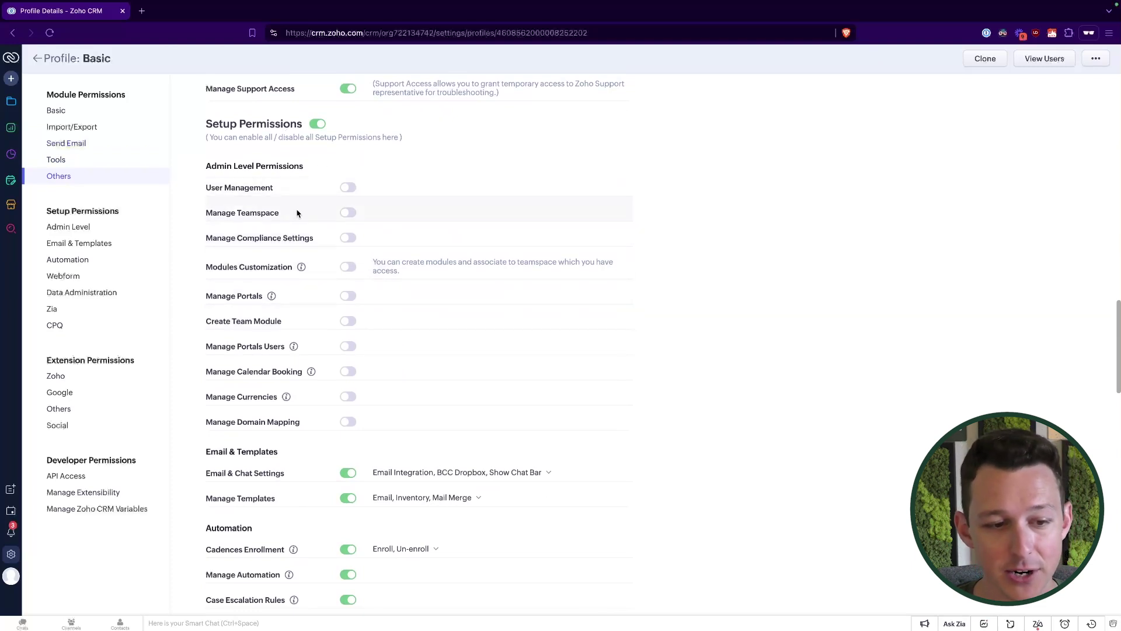
click(317, 124)
Re-enable Email & Chat Settings for the Basic profile, keeping Email Integration, BCC Dropbox and Show Chat Bar selected
scroll(421, 300, down, 4)
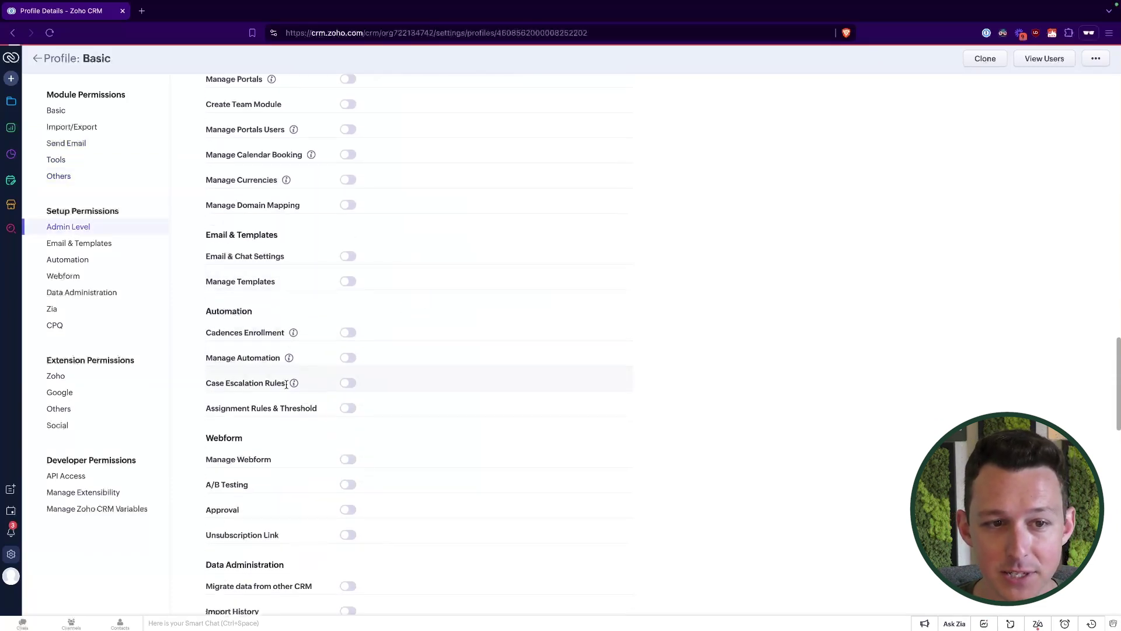
click(350, 258)
click(468, 259)
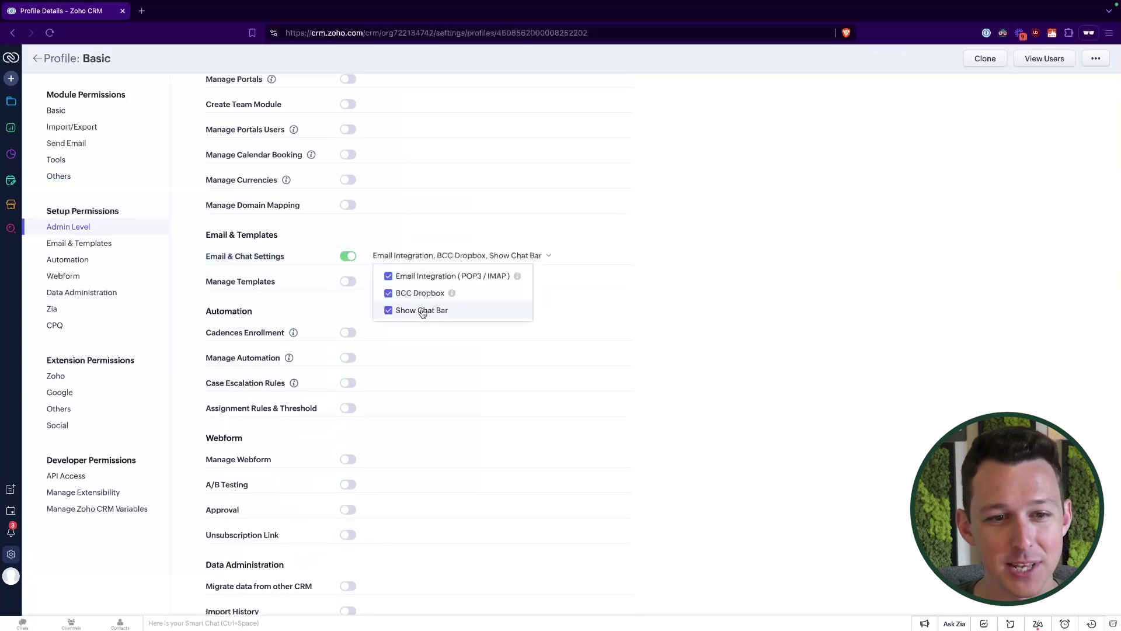
click(430, 350)
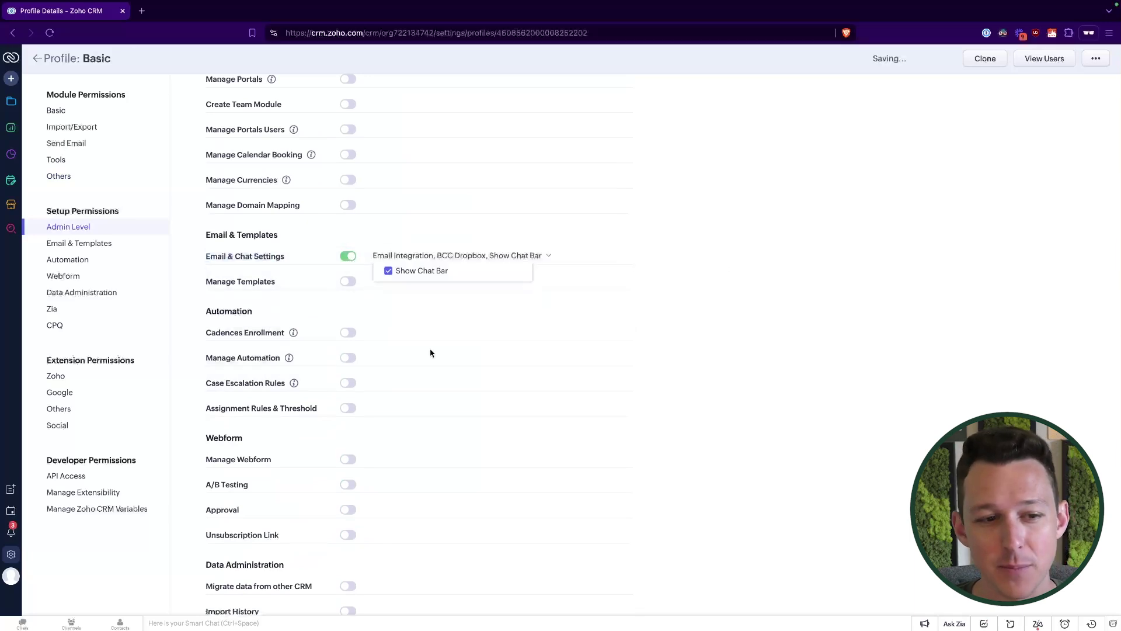
Examine the Basic profile's automation, data administration, Zia, CPQ, extension, developer and module permissions, and leave the profile
scroll(397, 368, down, 2)
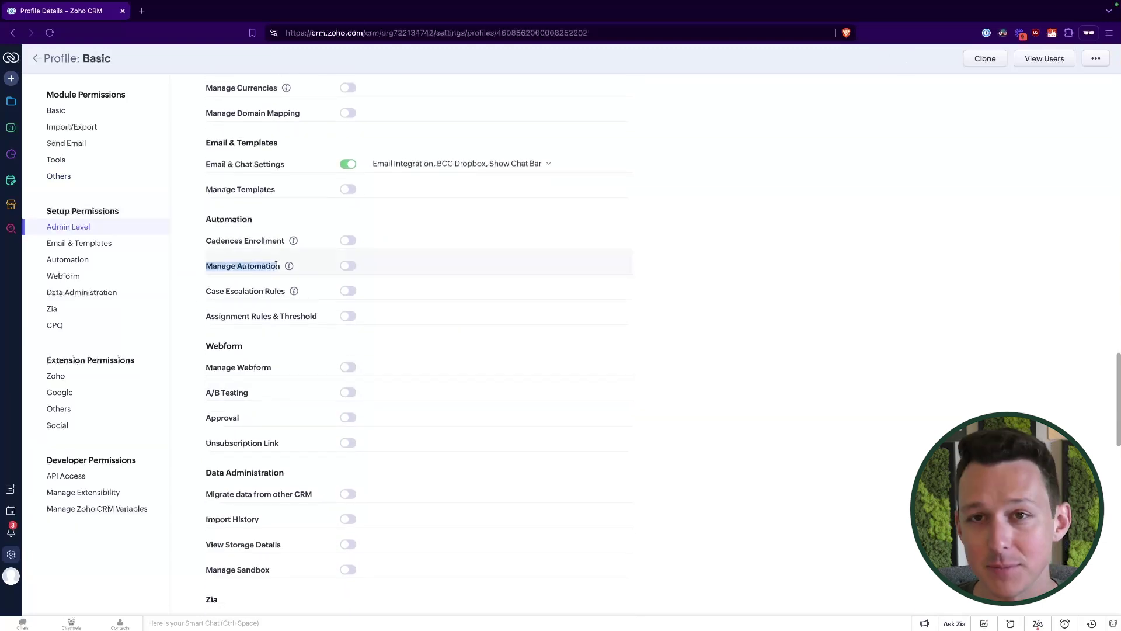
scroll(212, 282, down, 1)
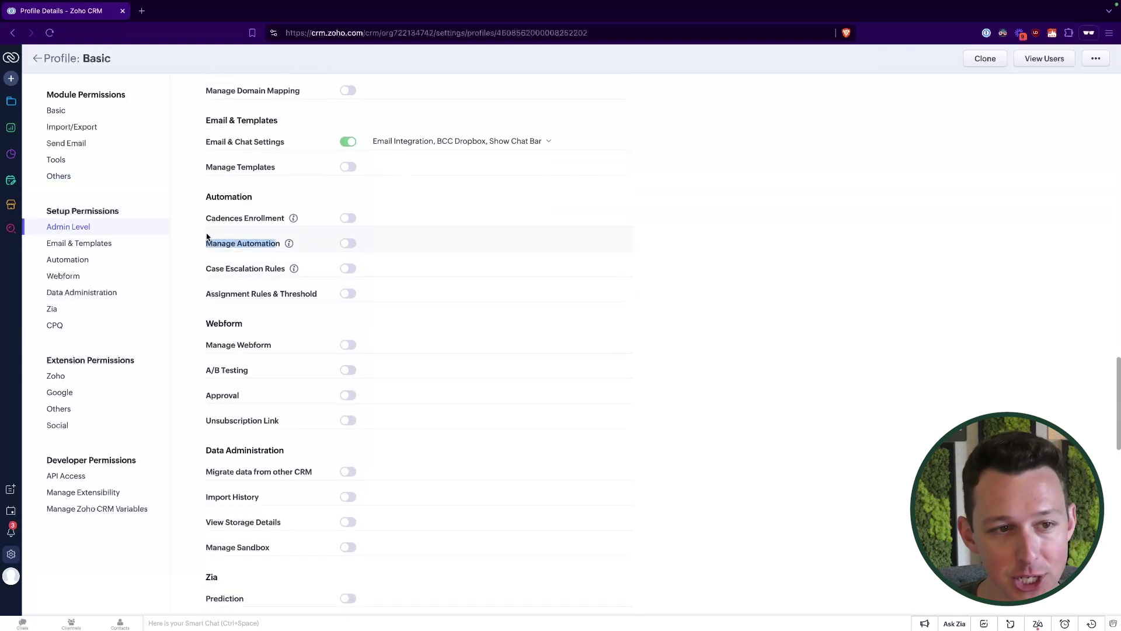
drag(206, 220, 319, 231)
scroll(269, 227, down, 8)
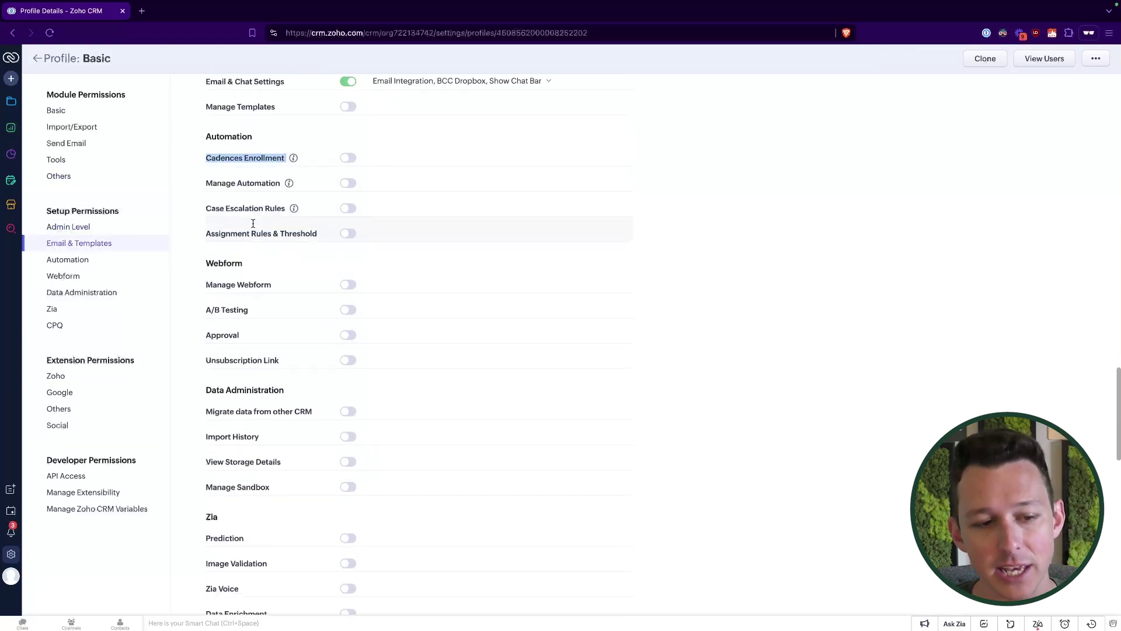
scroll(254, 227, down, 4)
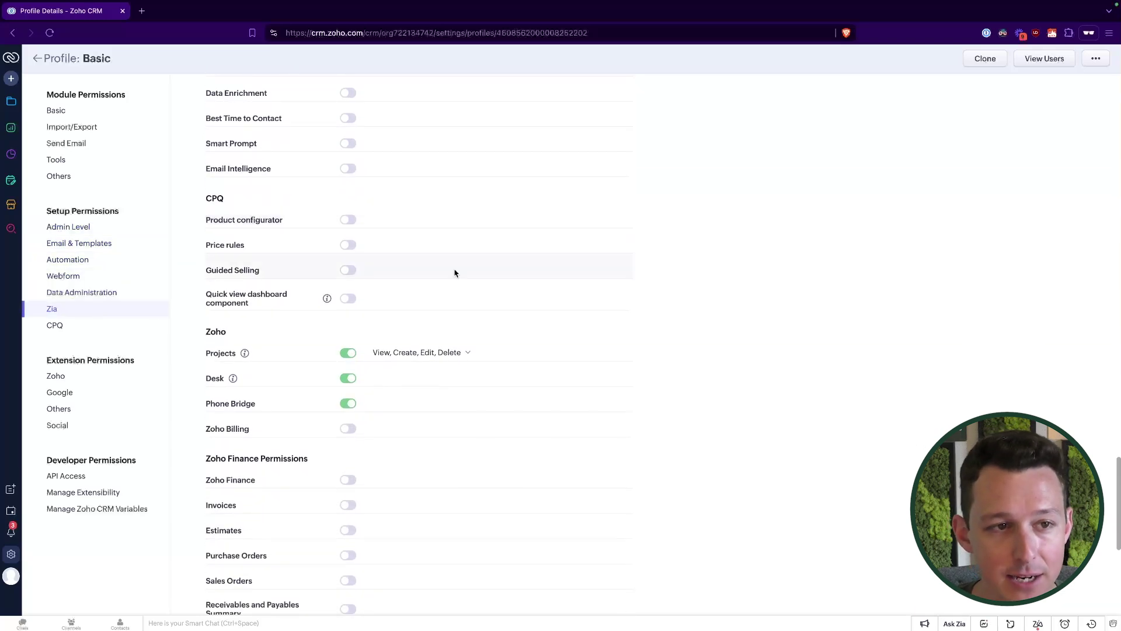
scroll(455, 273, down, 8)
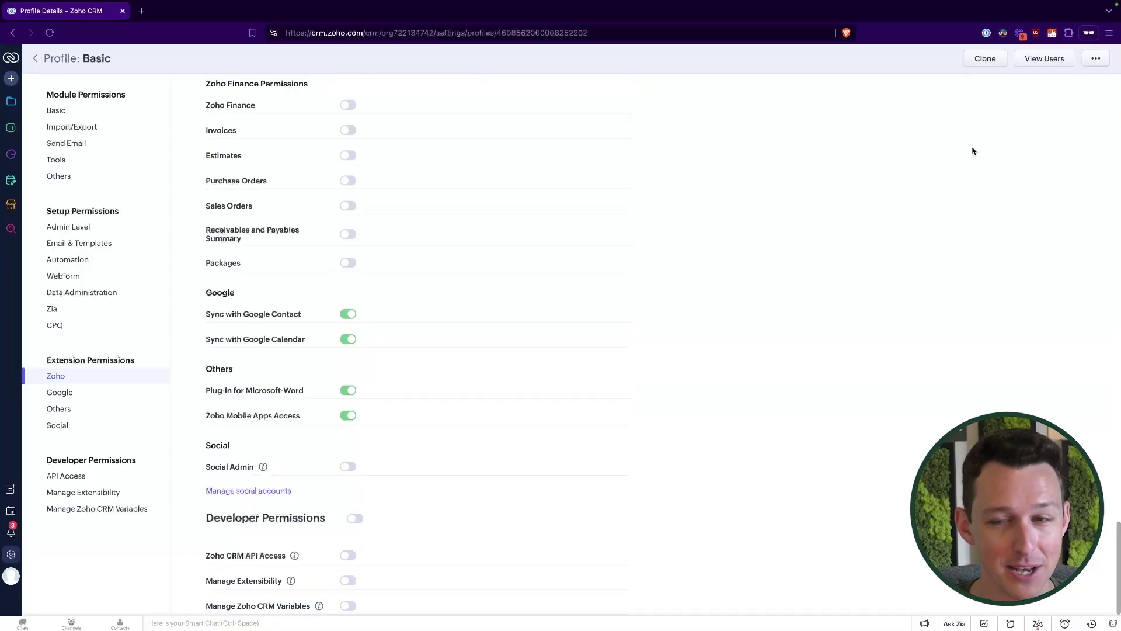
scroll(526, 392, up, 15)
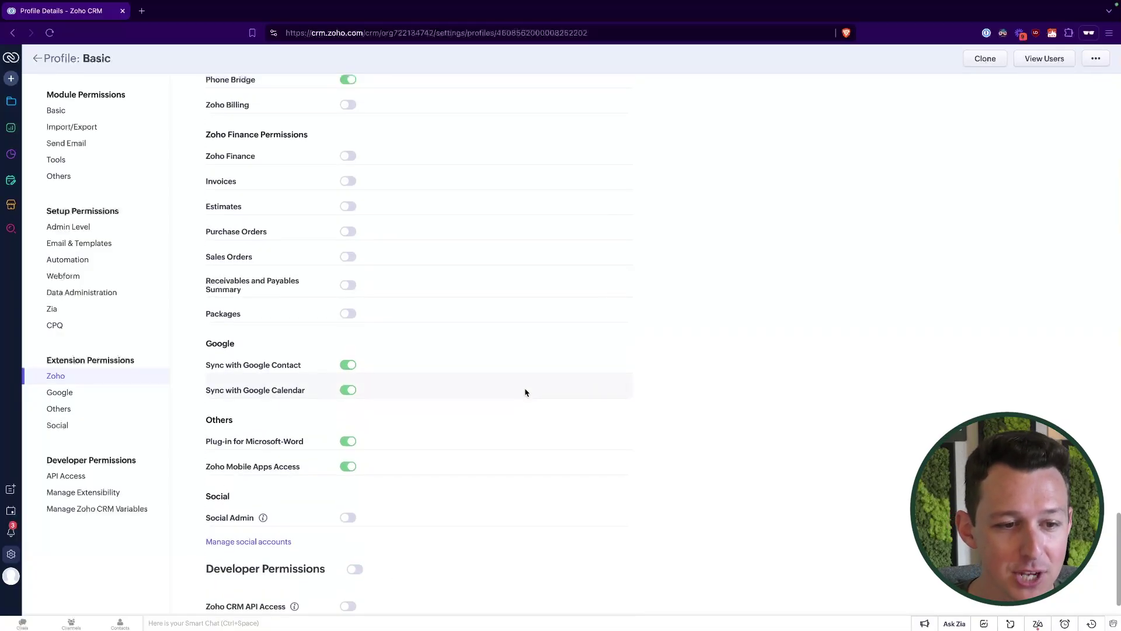
scroll(526, 391, up, 15)
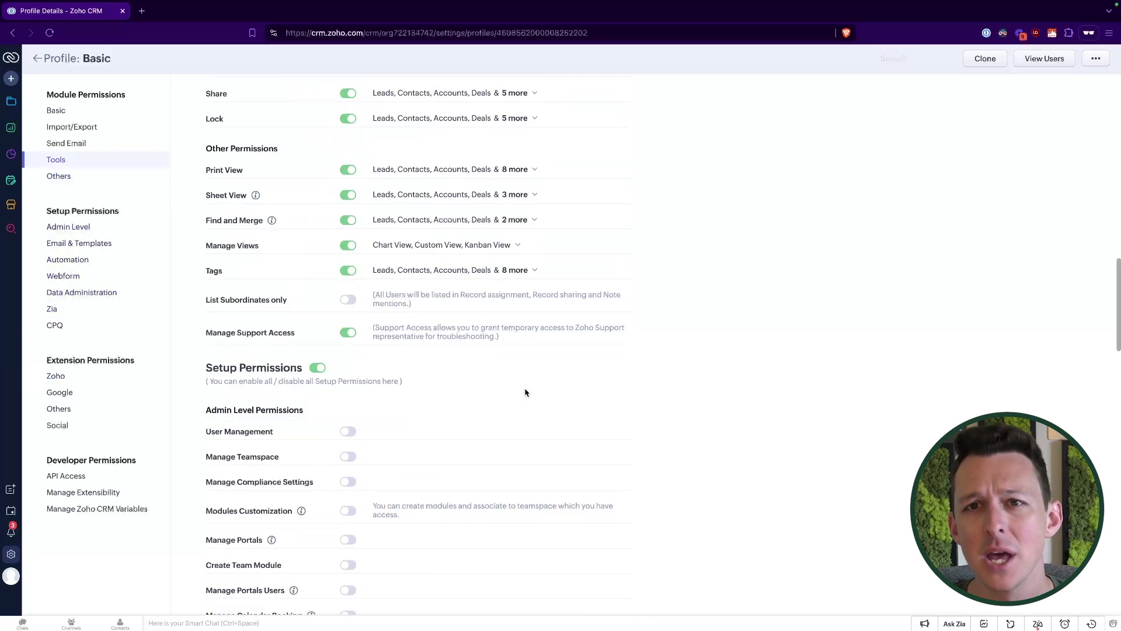
scroll(525, 391, up, 4)
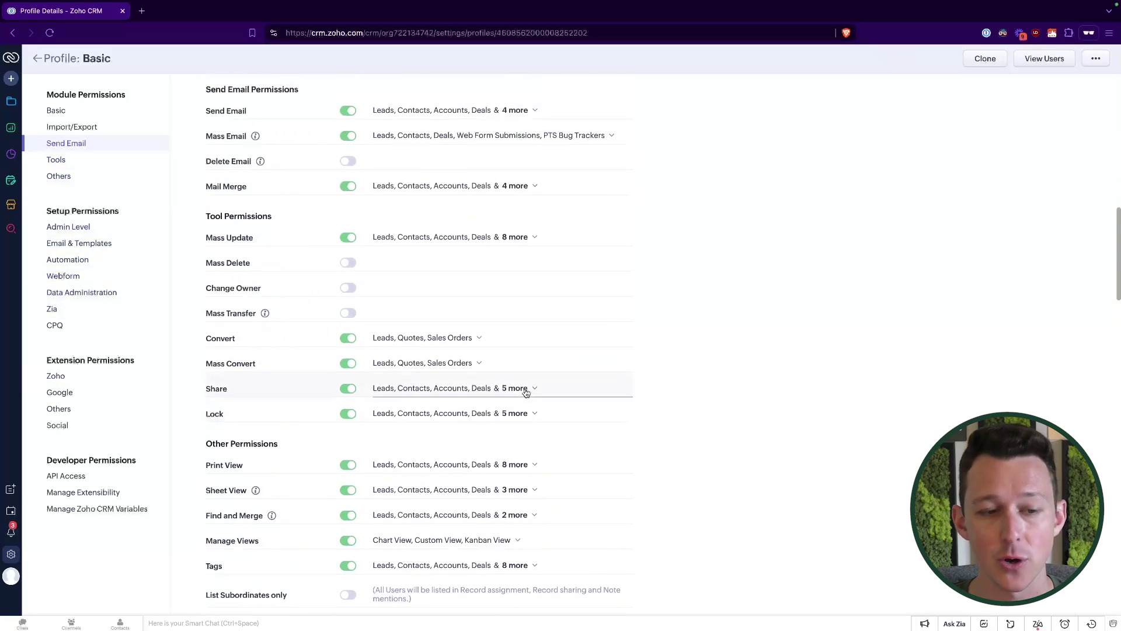
scroll(429, 245, up, 8)
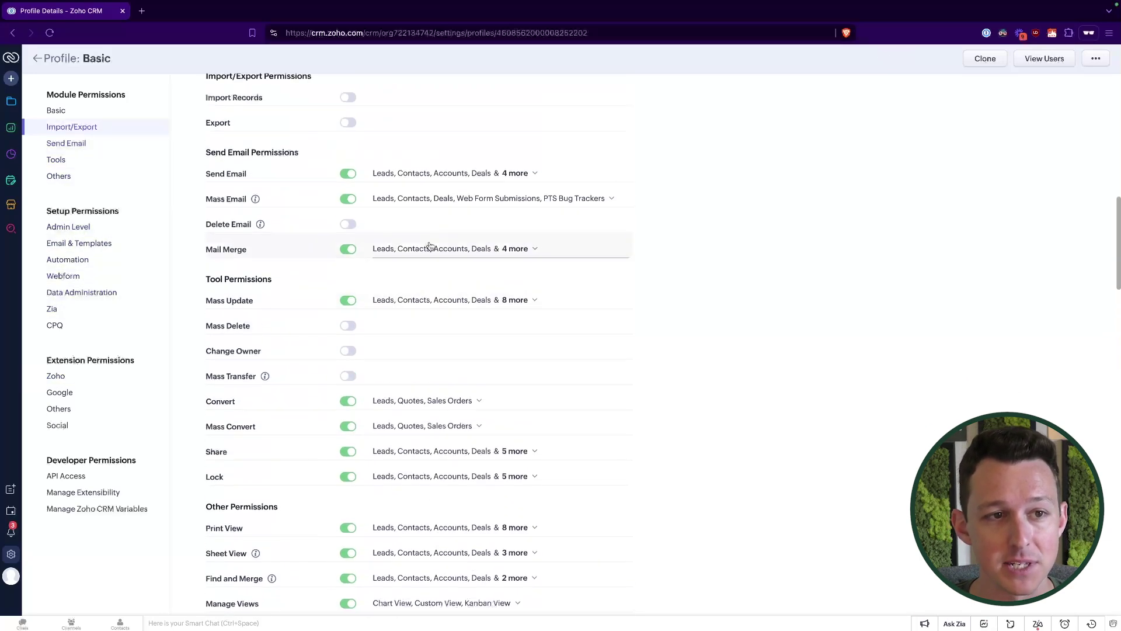
scroll(429, 246, up, 6)
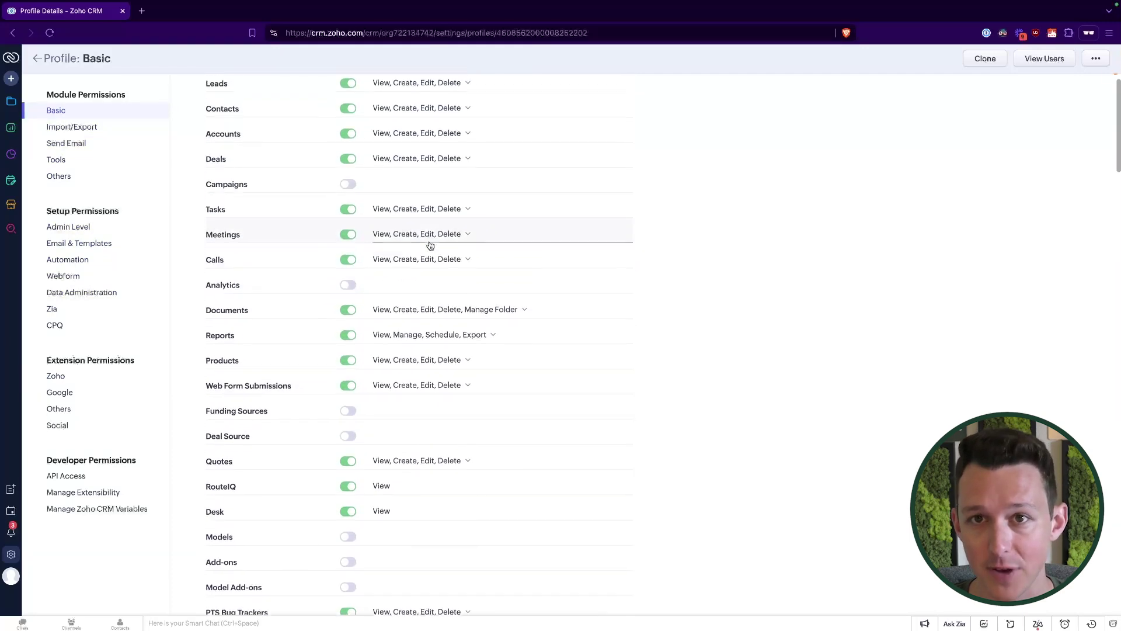
click(37, 58)
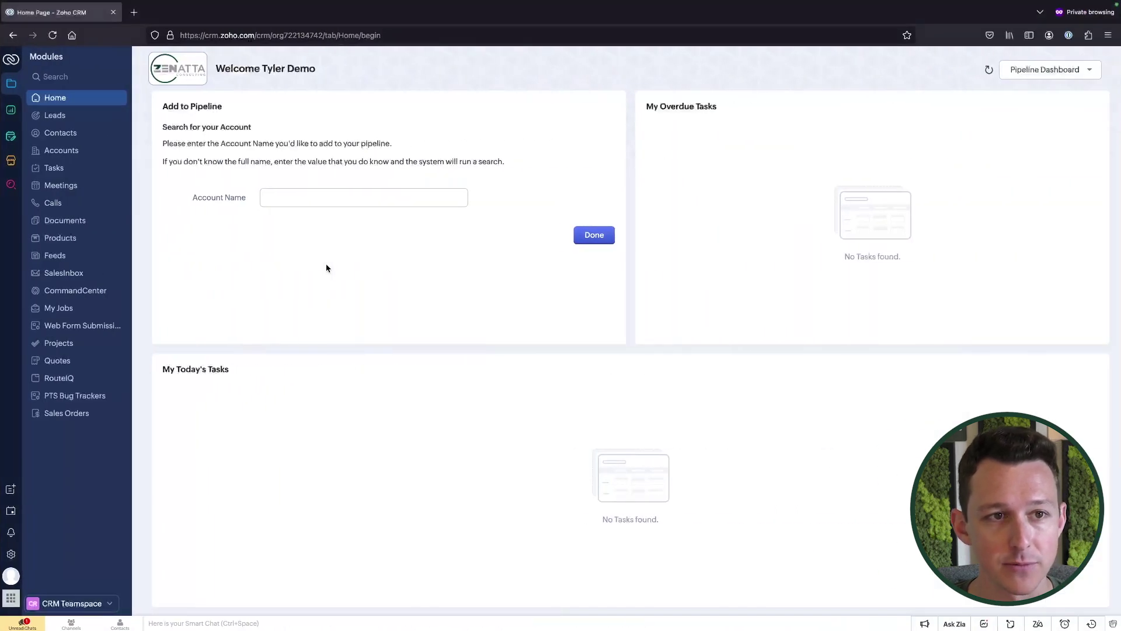
Reload the CRM in the demo user's session and open a new workflow rule for Leads to check its module choices
click(56, 37)
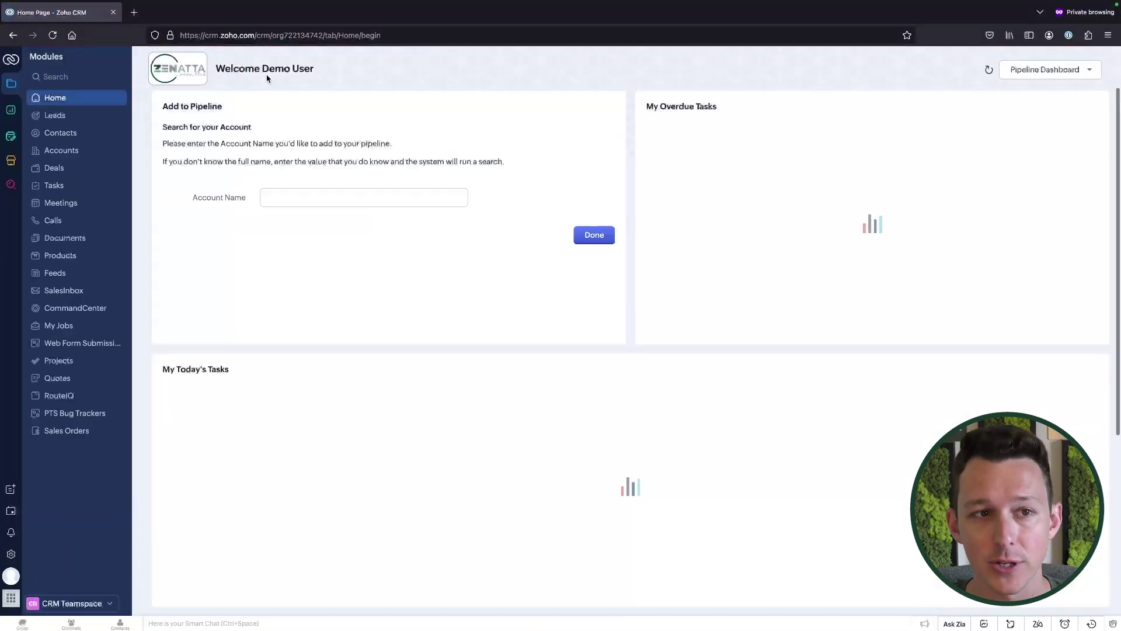
click(119, 117)
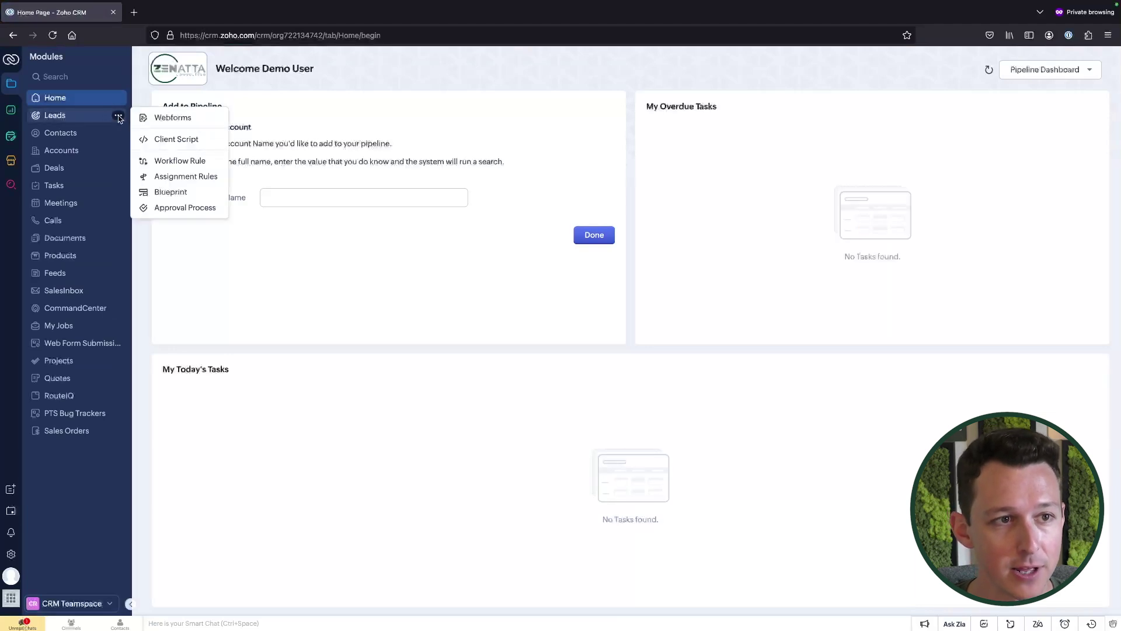
click(146, 163)
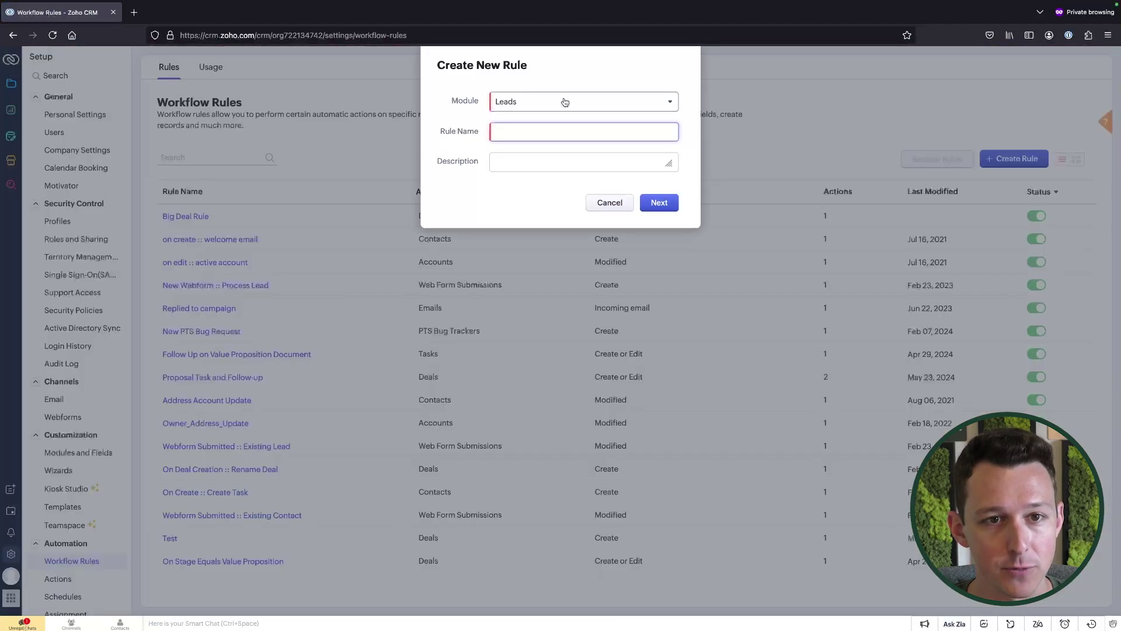
click(521, 102)
click(460, 151)
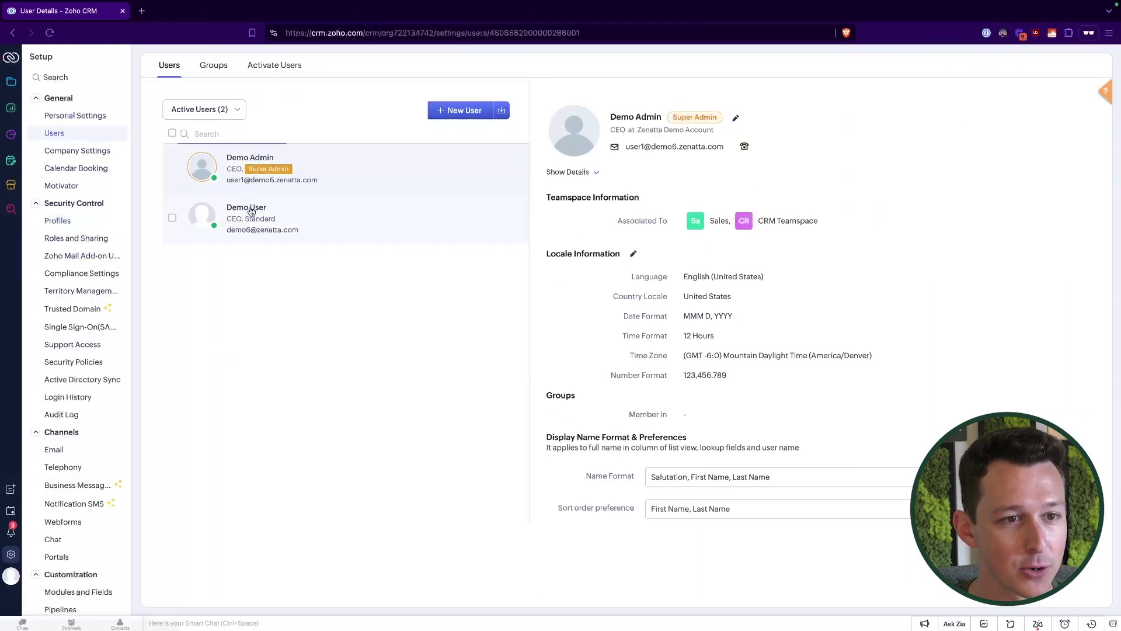
Assign the Basic profile to the standard demo user and reload that user's home page
click(250, 209)
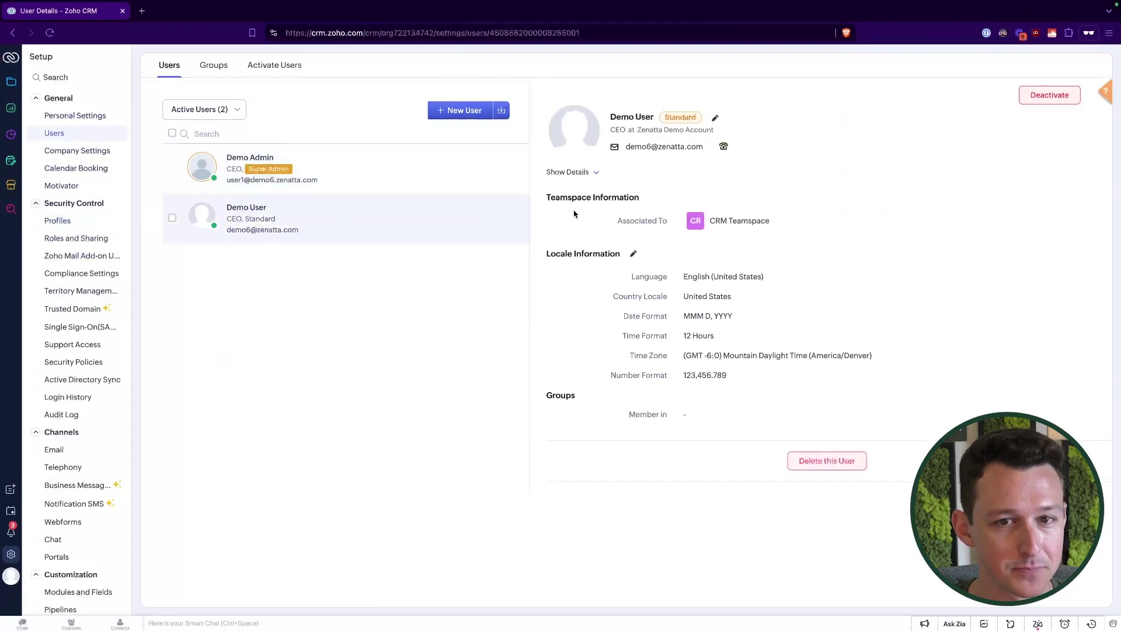
click(715, 118)
click(564, 242)
click(558, 306)
click(679, 533)
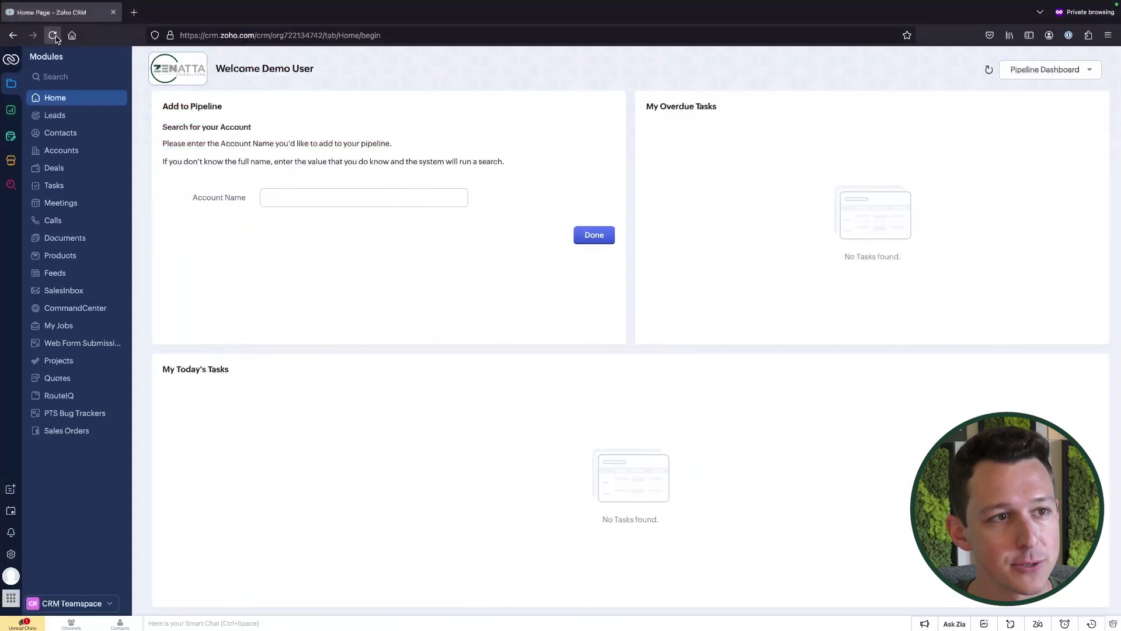
click(53, 36)
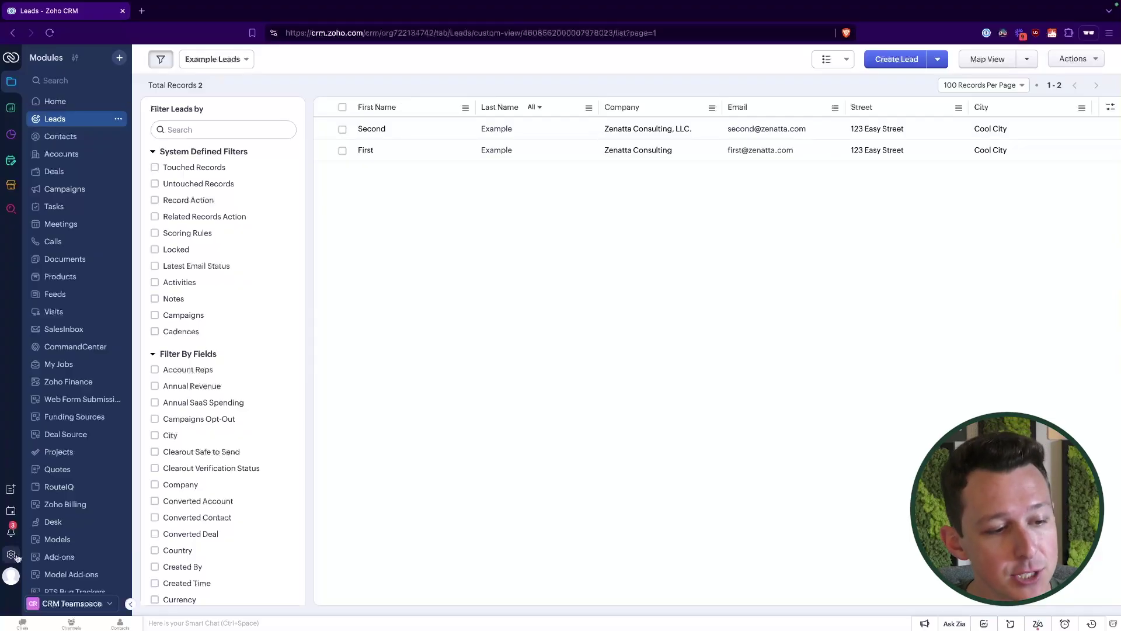
Open the Roles and Sharing setup page and examine the role hierarchy
click(10, 556)
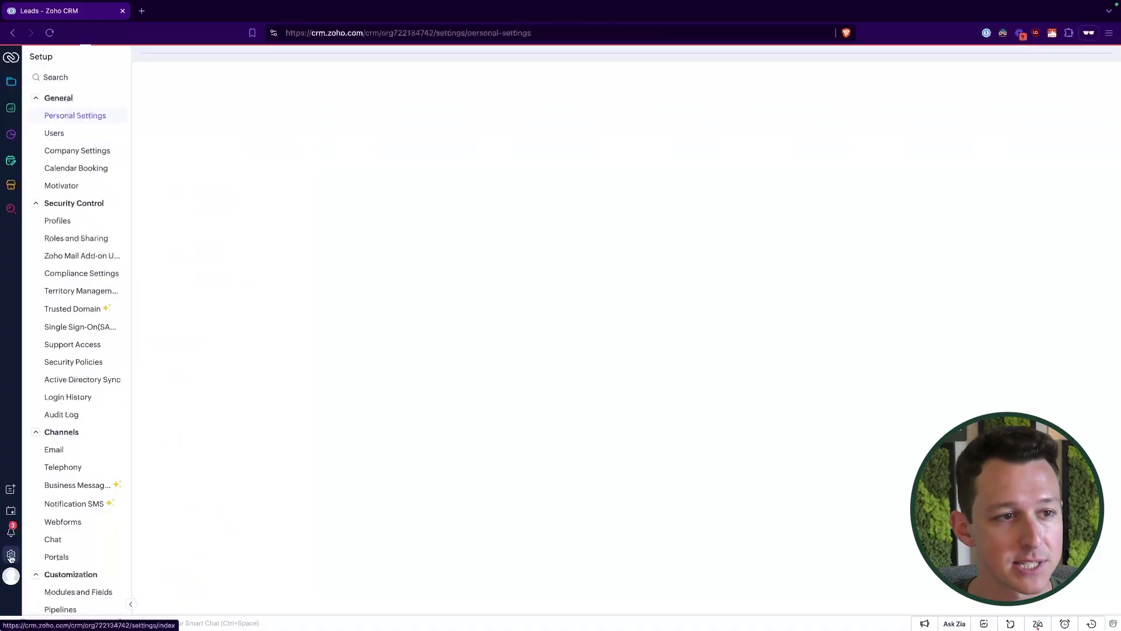
click(57, 241)
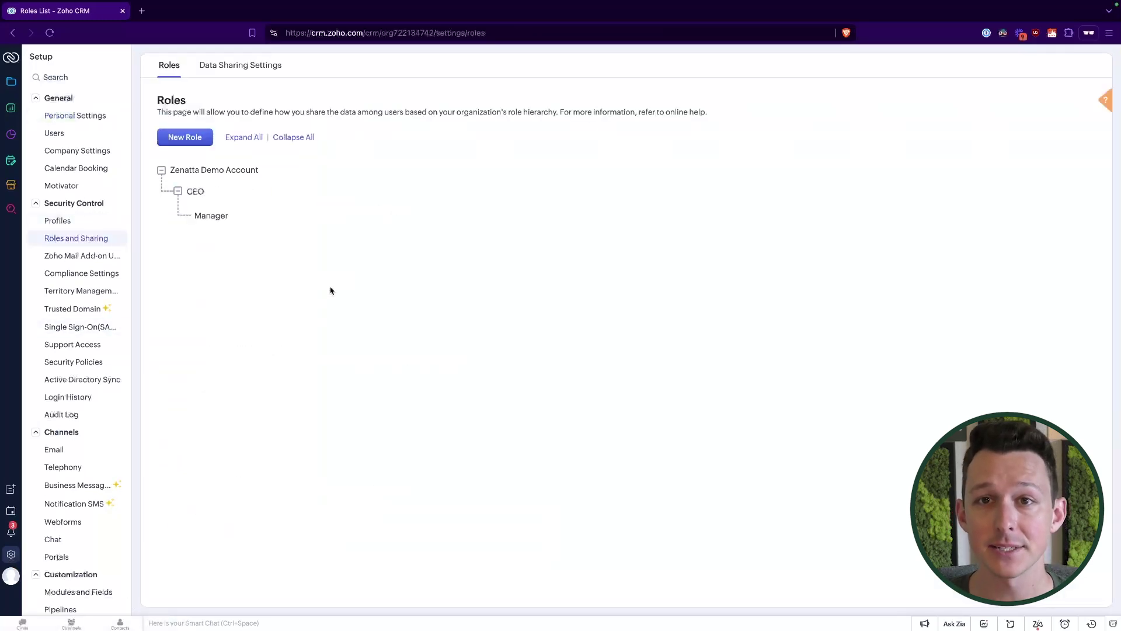
drag(325, 279, 311, 140)
click(329, 111)
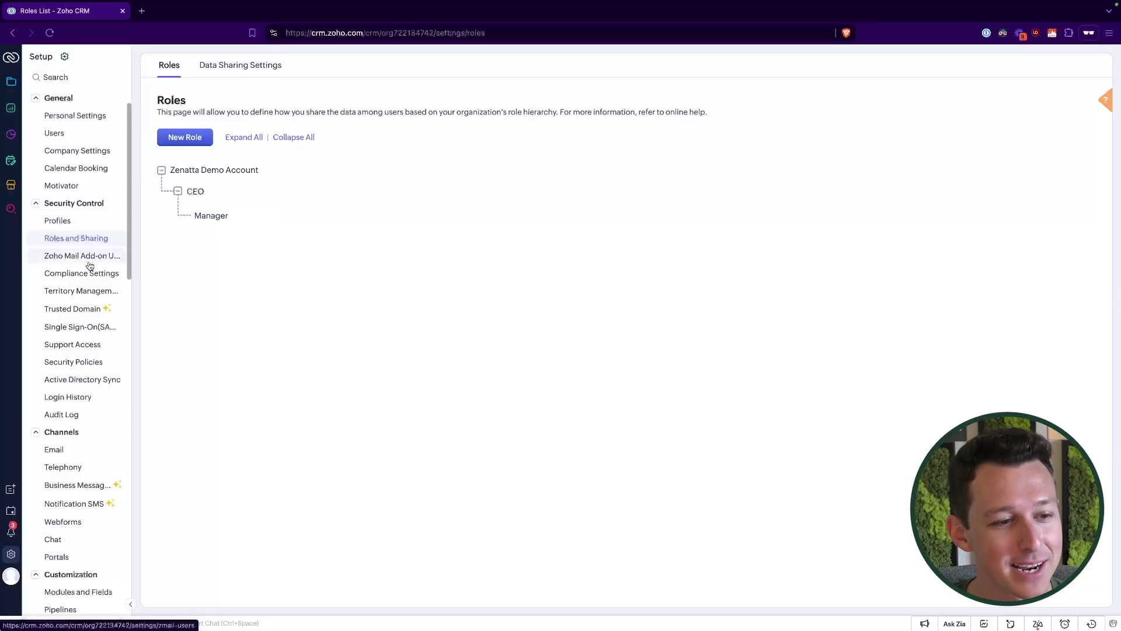
Open the Sales teamspace for editing and review its modules, analytics settings and access permissions
scroll(90, 265, down, 6)
scroll(90, 265, down, 3)
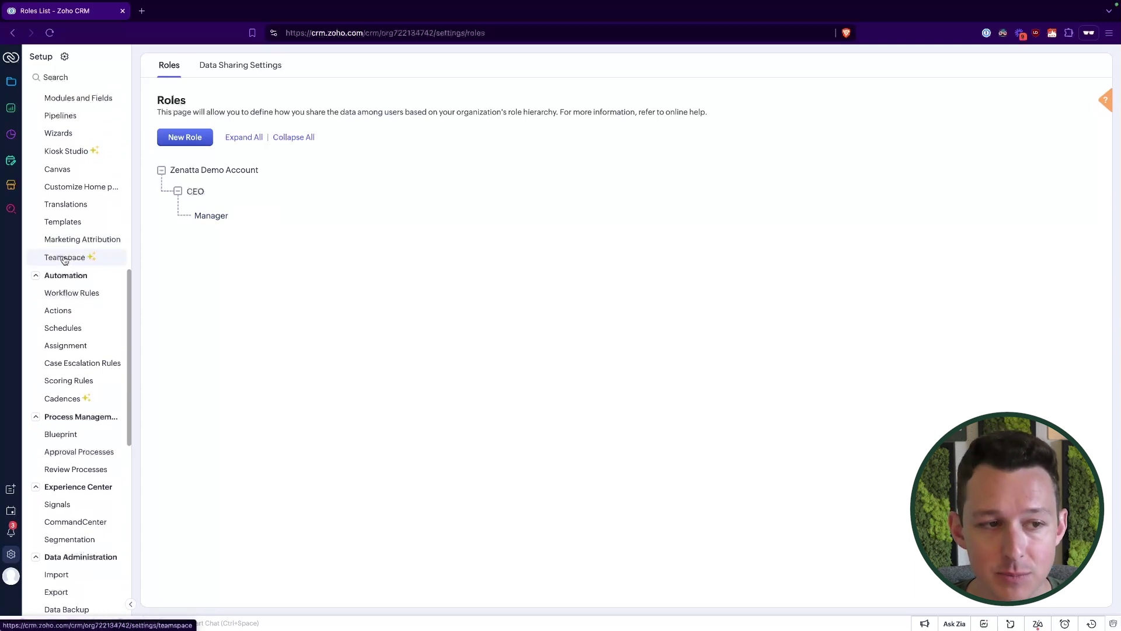
click(64, 258)
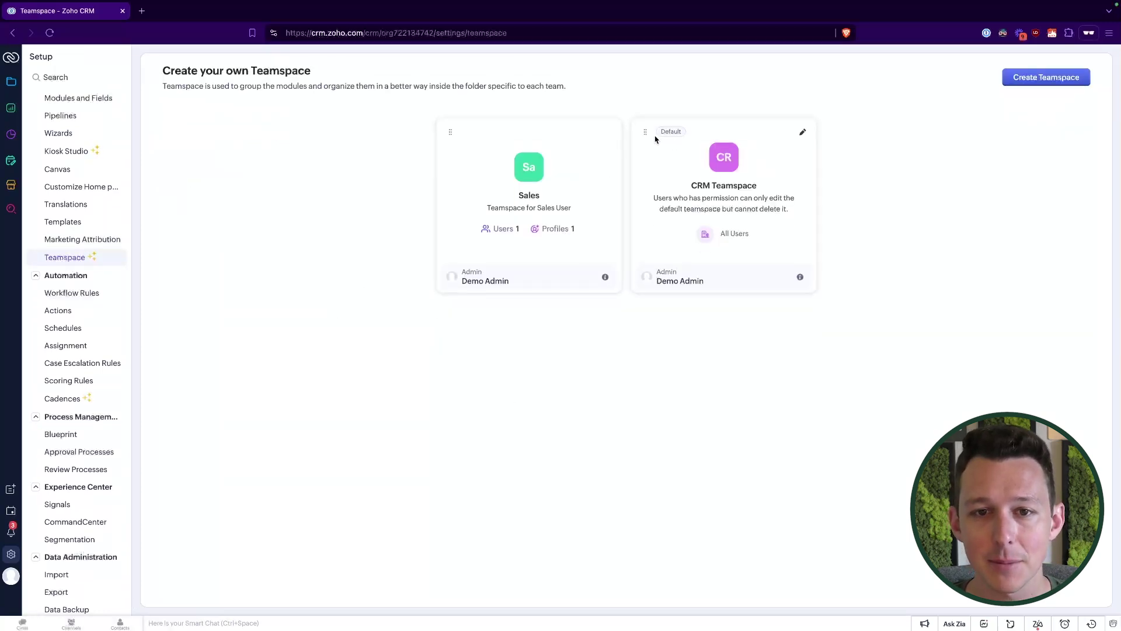
click(592, 132)
scroll(488, 438, down, 3)
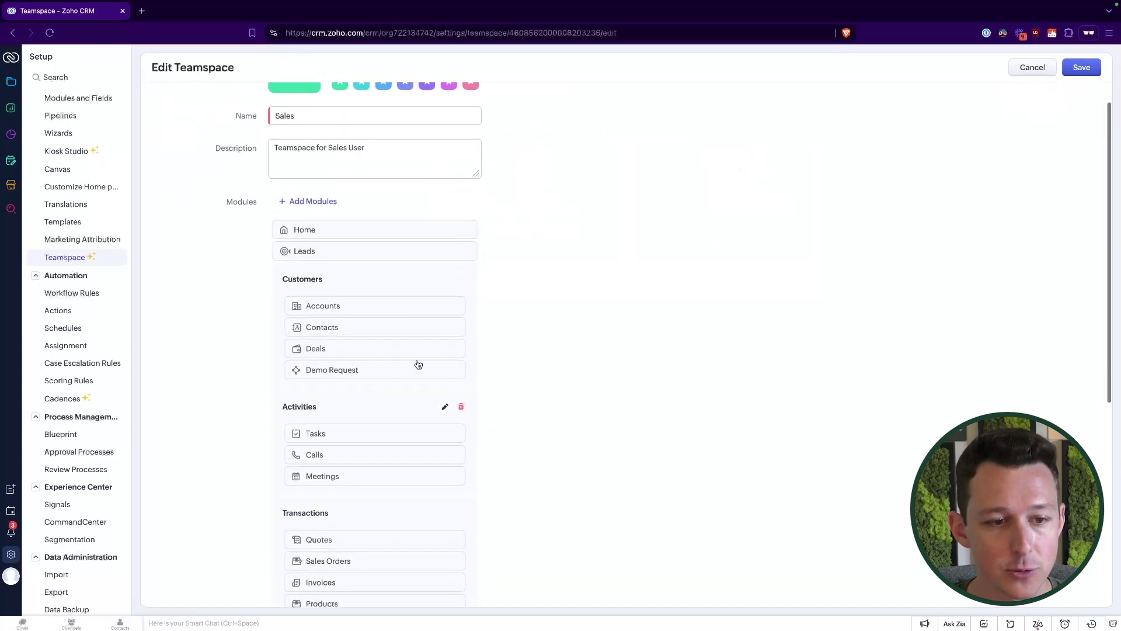
scroll(375, 314, down, 6)
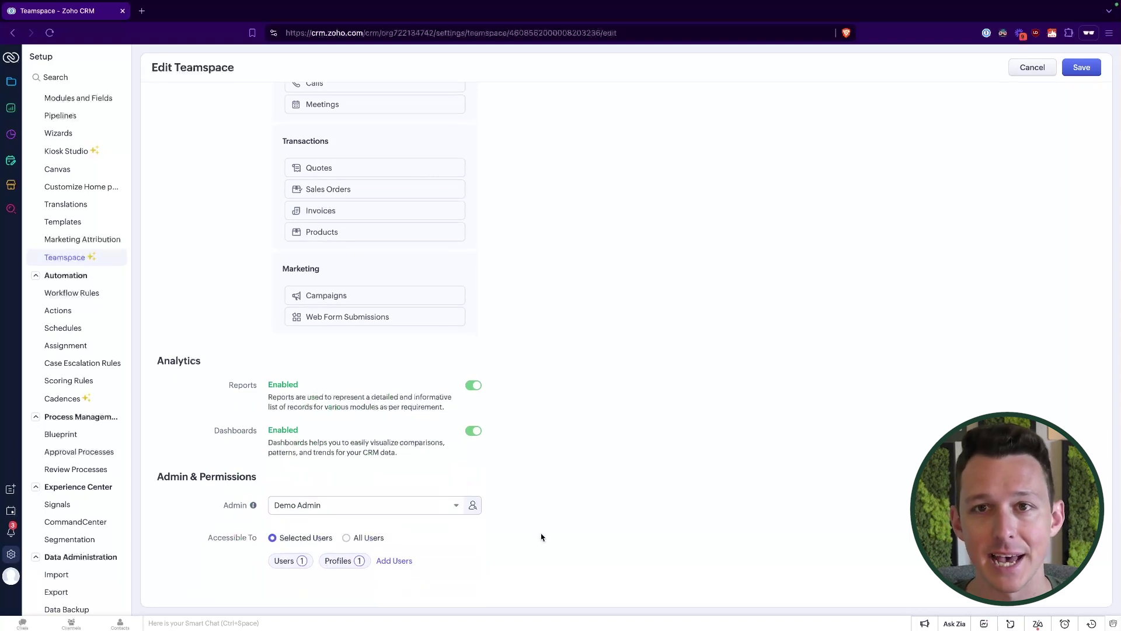
Leave the Sales teamspace settings and view the list of security profiles
scroll(58, 472, up, 7)
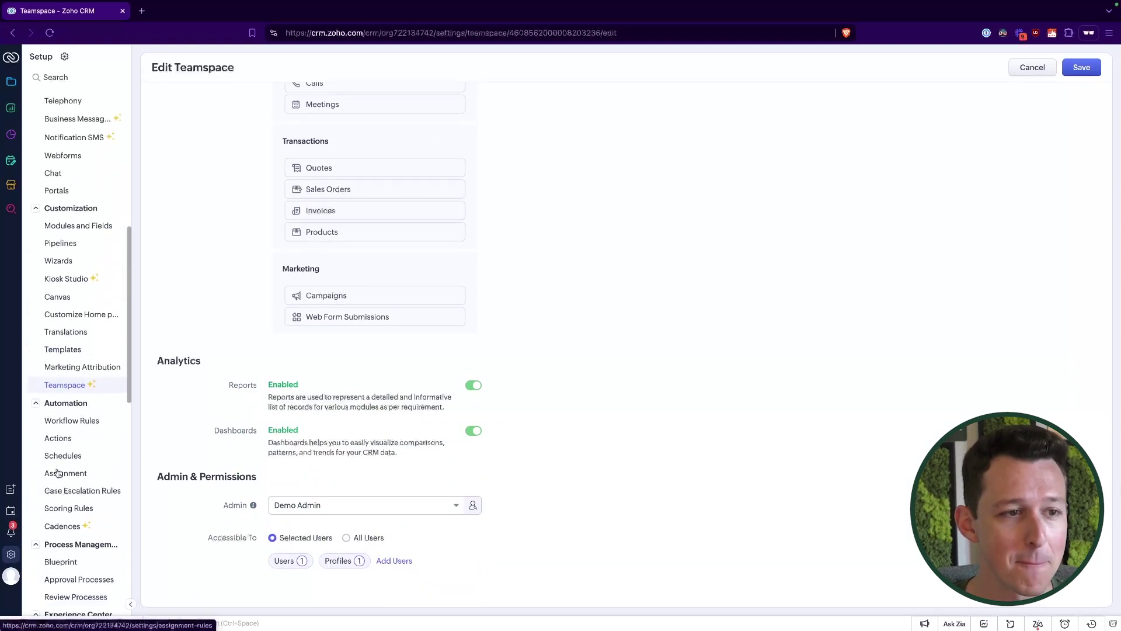
scroll(77, 259, up, 1)
click(66, 190)
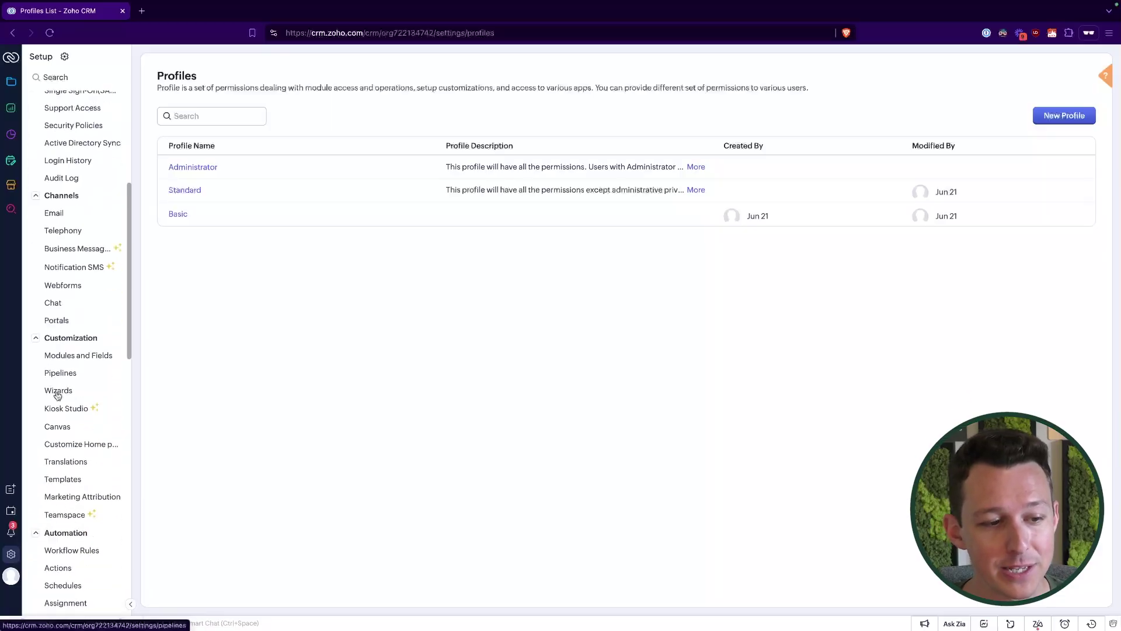
Review the Sales teamspace's modules and access settings again, and switch the CRM's module view to the Sales teamspace
scroll(57, 396, down, 1)
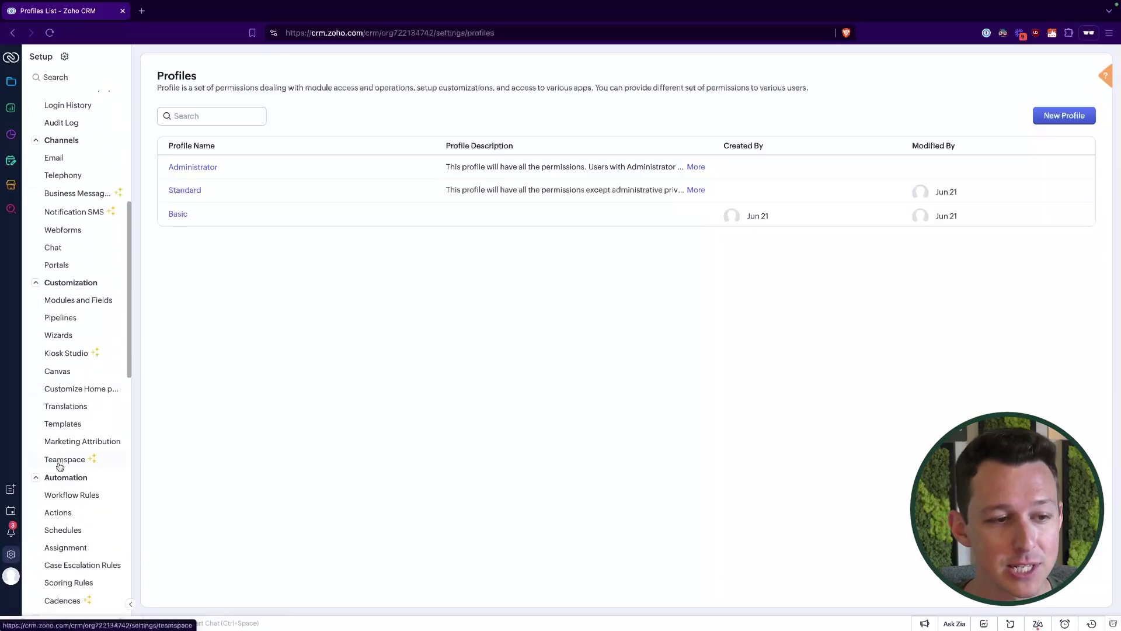
click(65, 459)
mouse_move(526, 143)
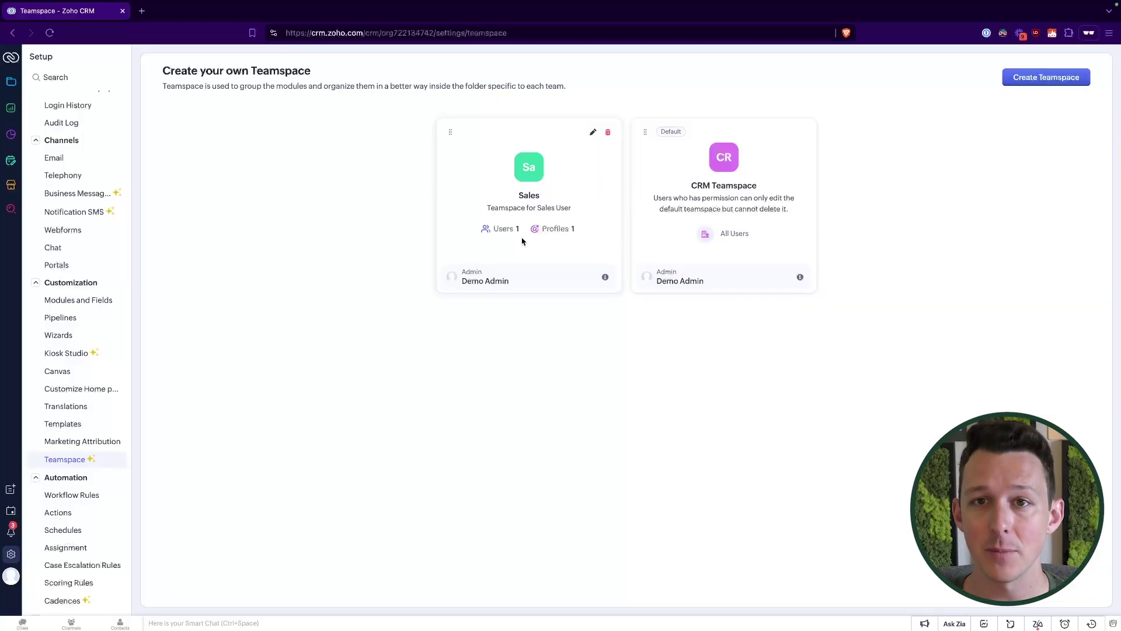
click(593, 132)
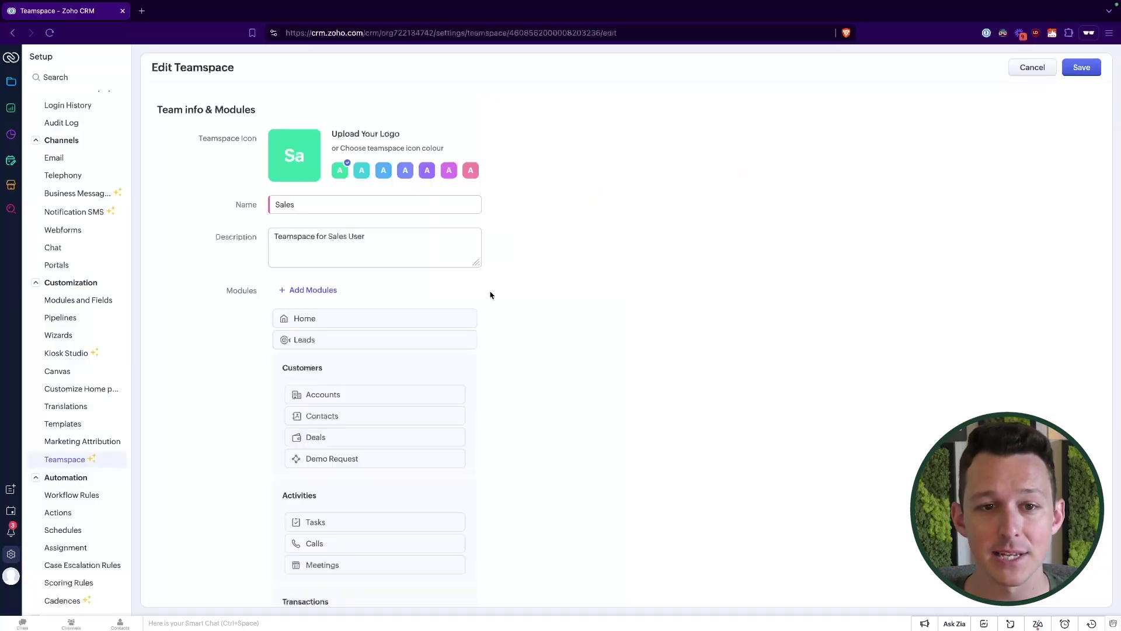
scroll(315, 567, down, 8)
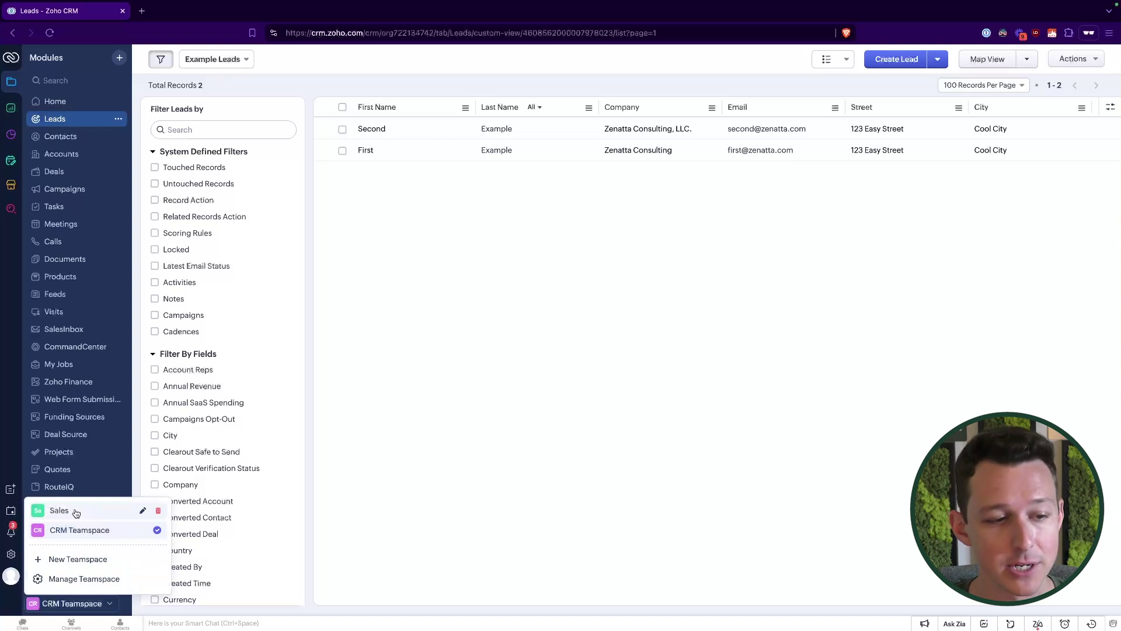
click(76, 513)
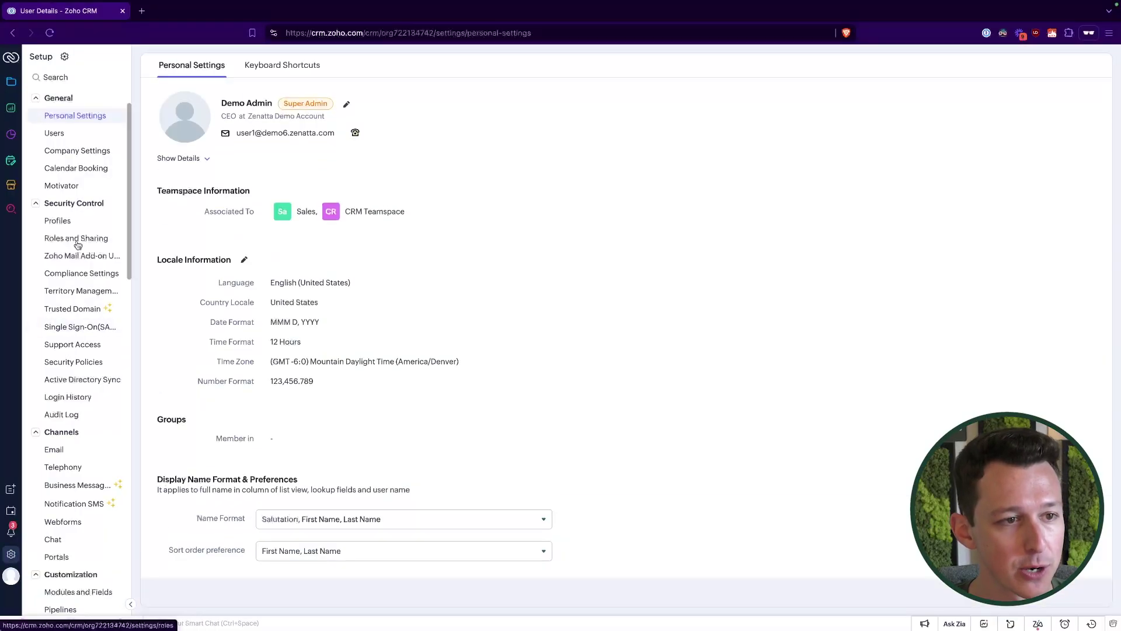
Rename the Manager role under CEO as Sales Manager, save it and return to the role hierarchy
click(77, 241)
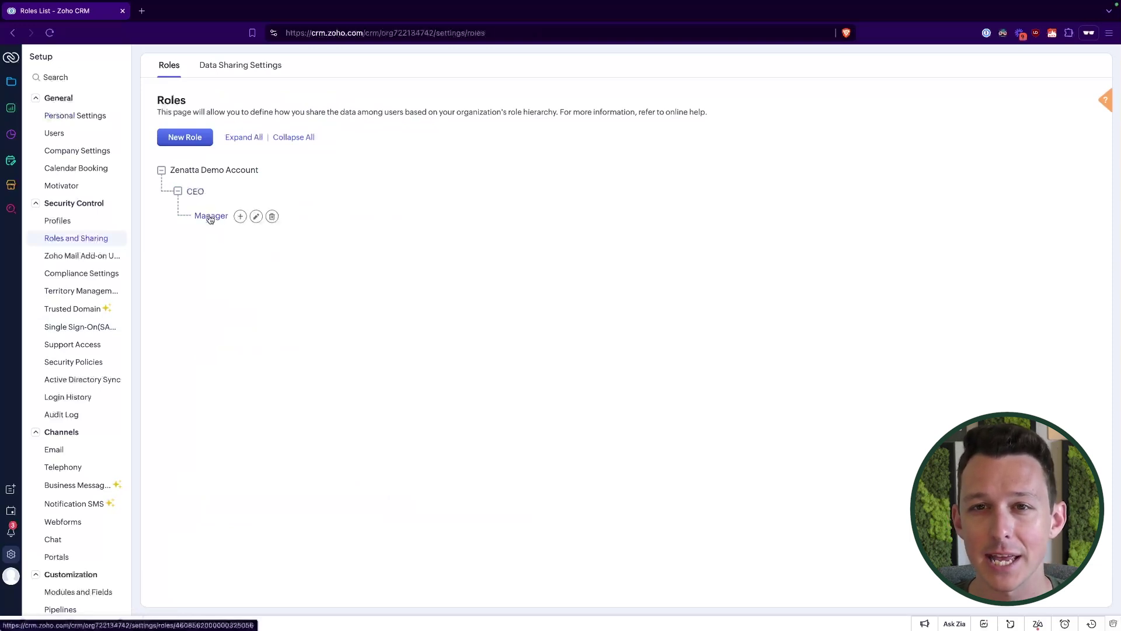
click(256, 216)
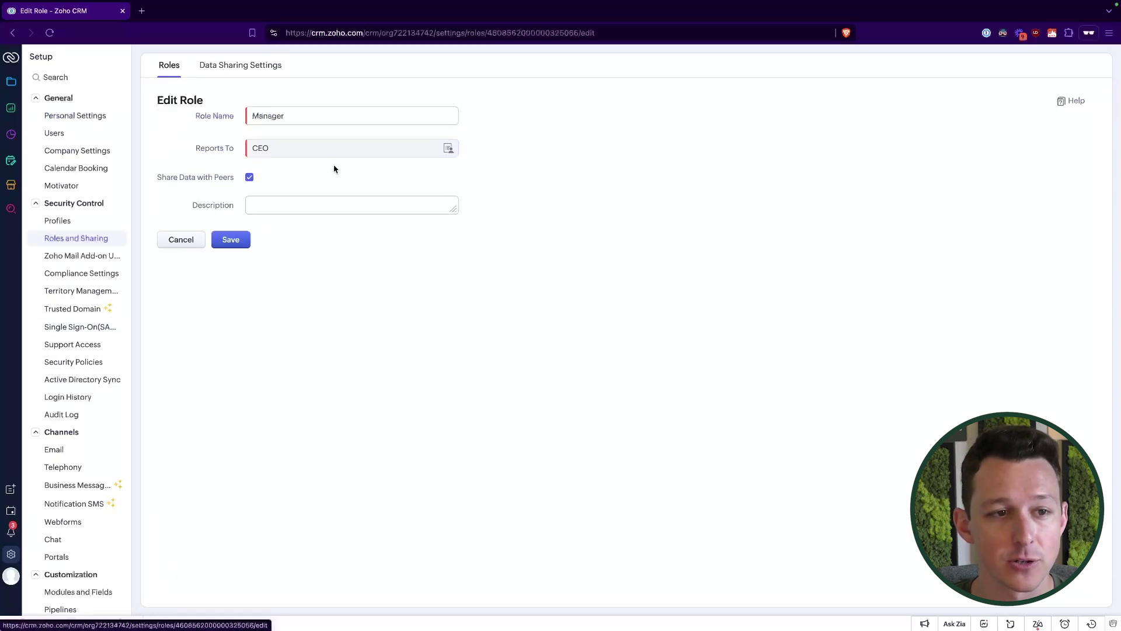
click(231, 240)
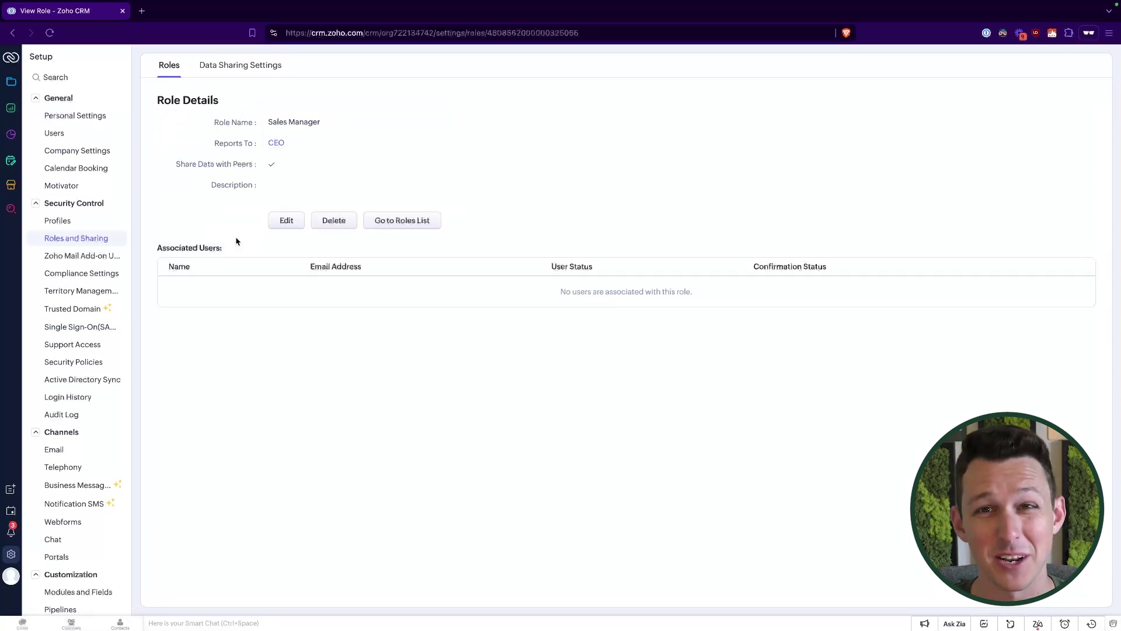
click(174, 66)
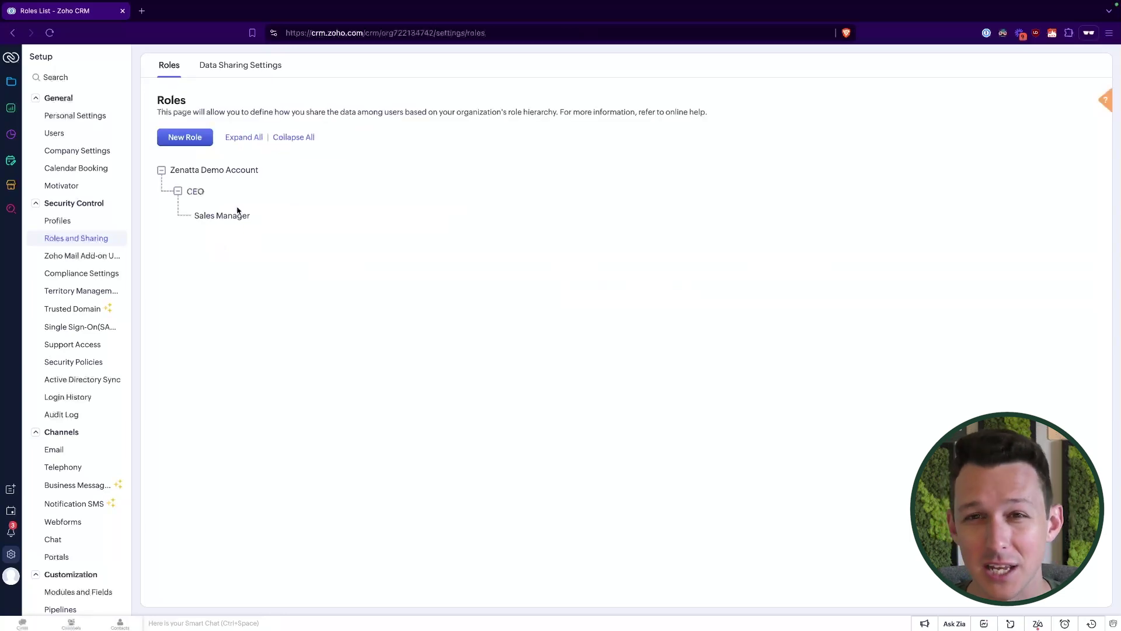
Create a Sales User role that reports to Sales Manager, without sharing data with peers
mouse_move(246, 221)
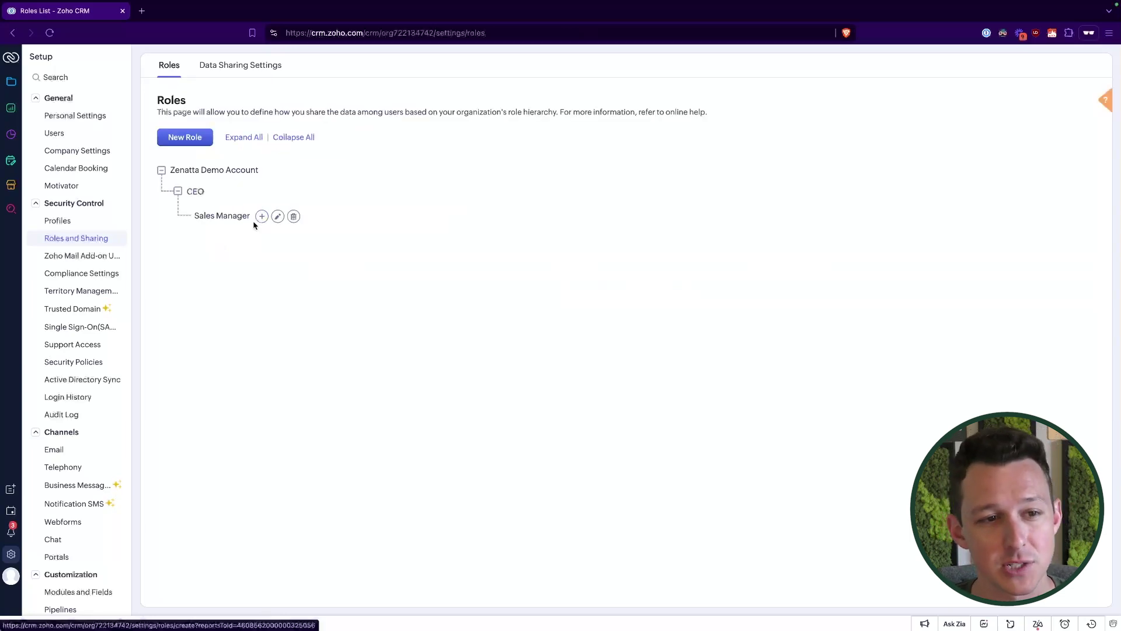
click(261, 217)
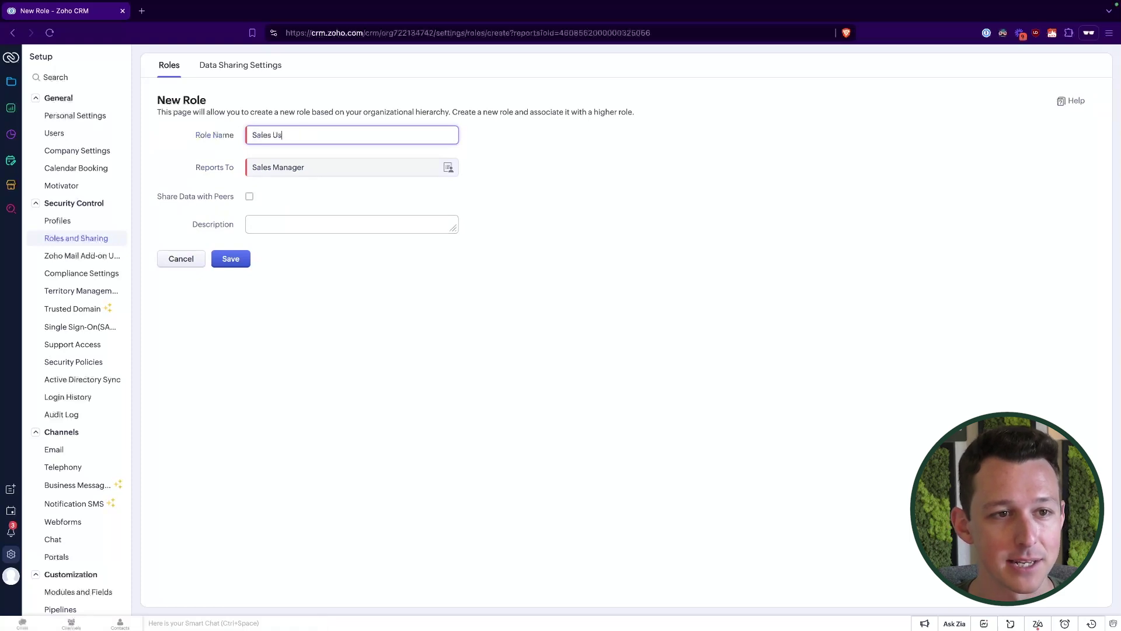
click(232, 259)
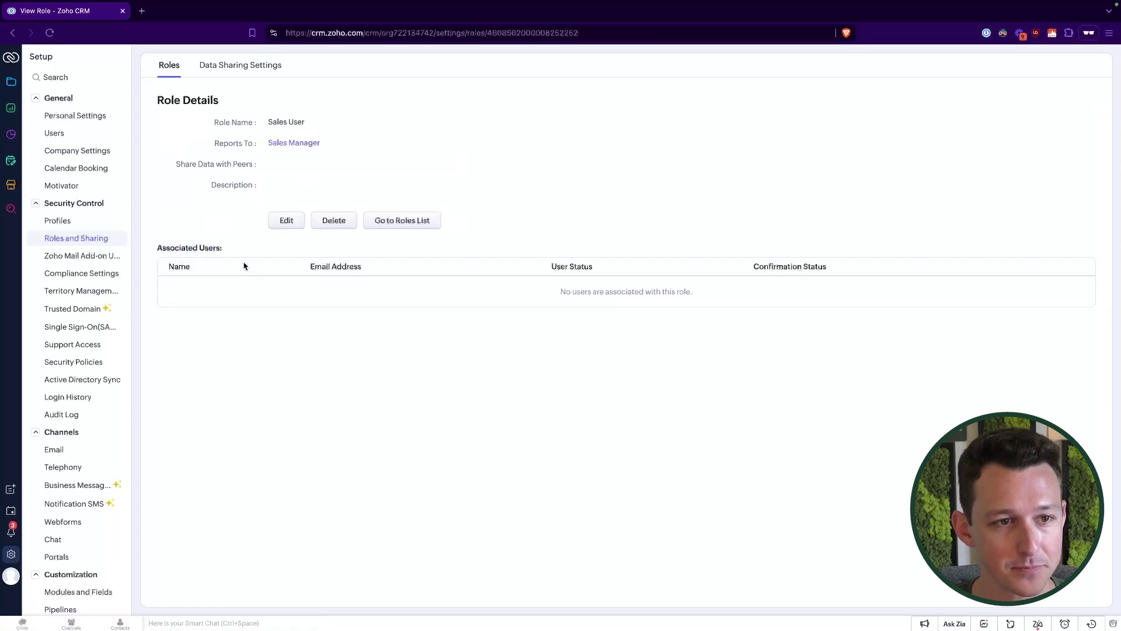
Assign the Sales User role to the demo user with the Basic profile and save the user
click(69, 137)
click(301, 215)
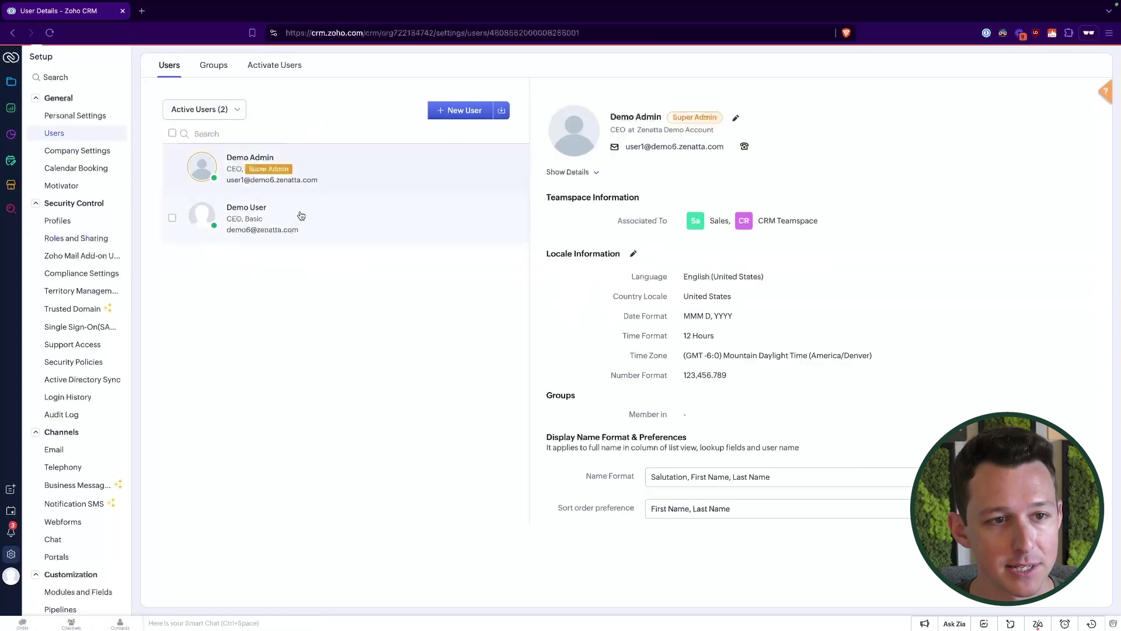
click(703, 120)
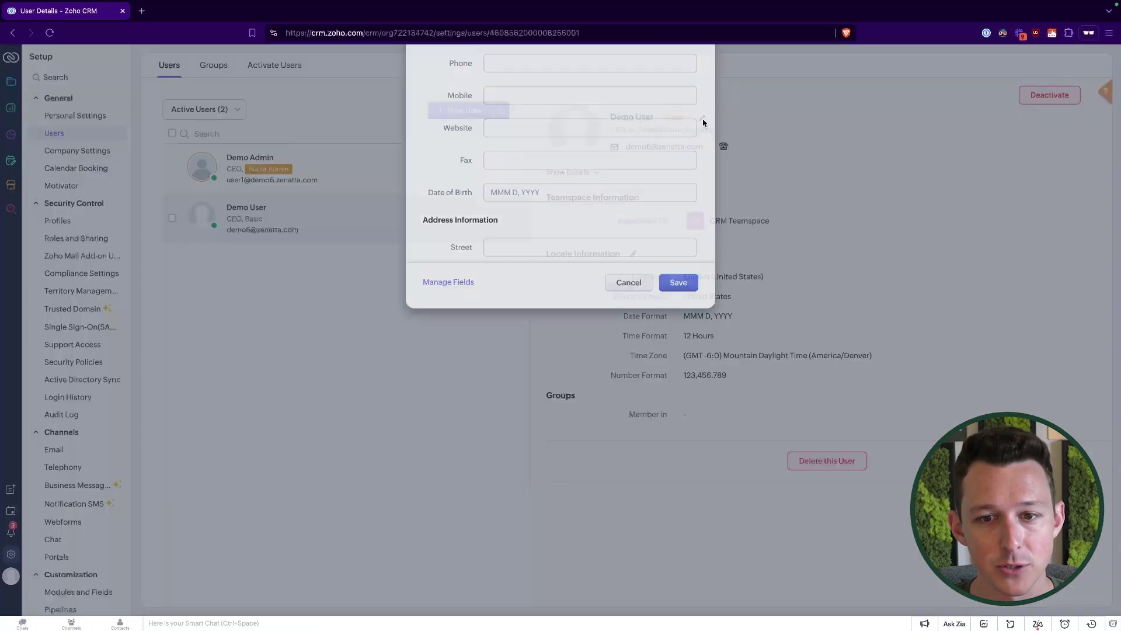
click(689, 217)
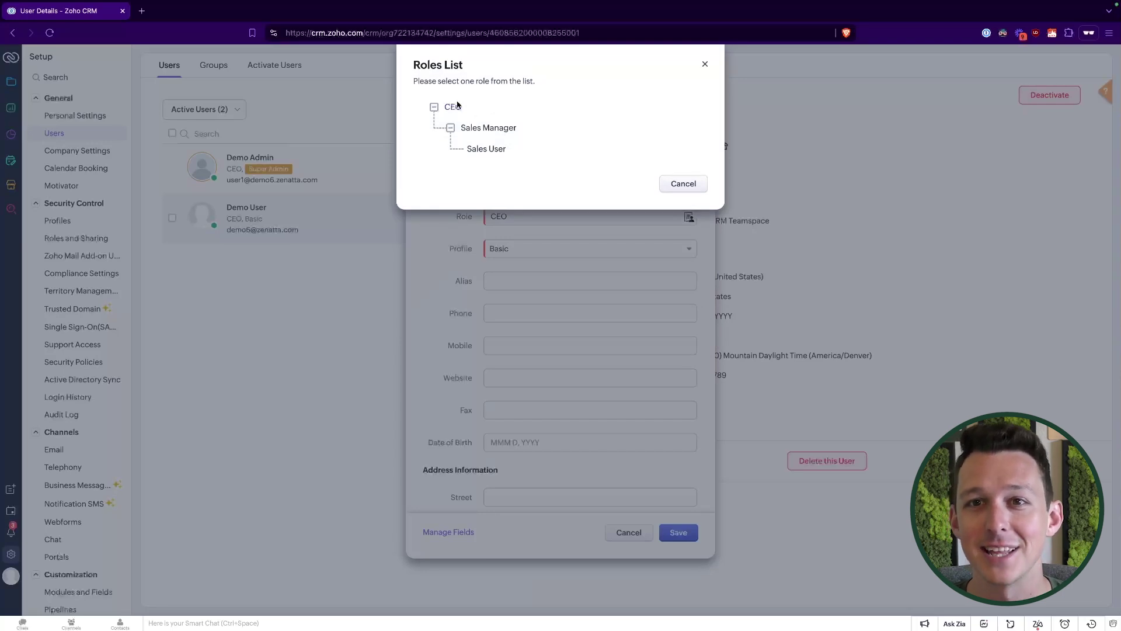
click(487, 149)
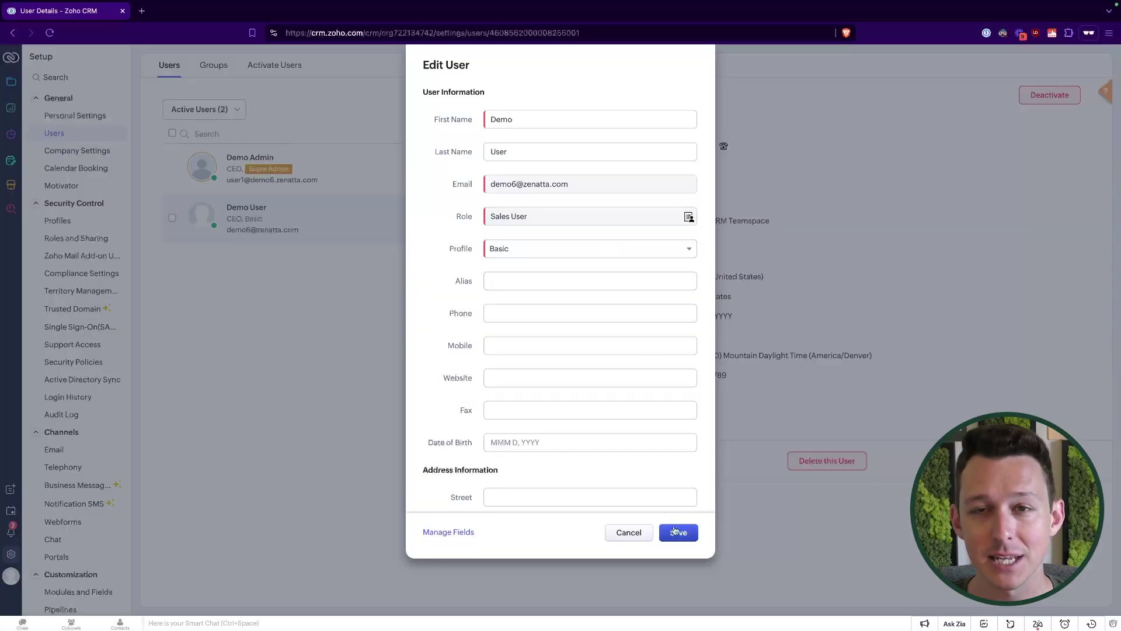
click(675, 531)
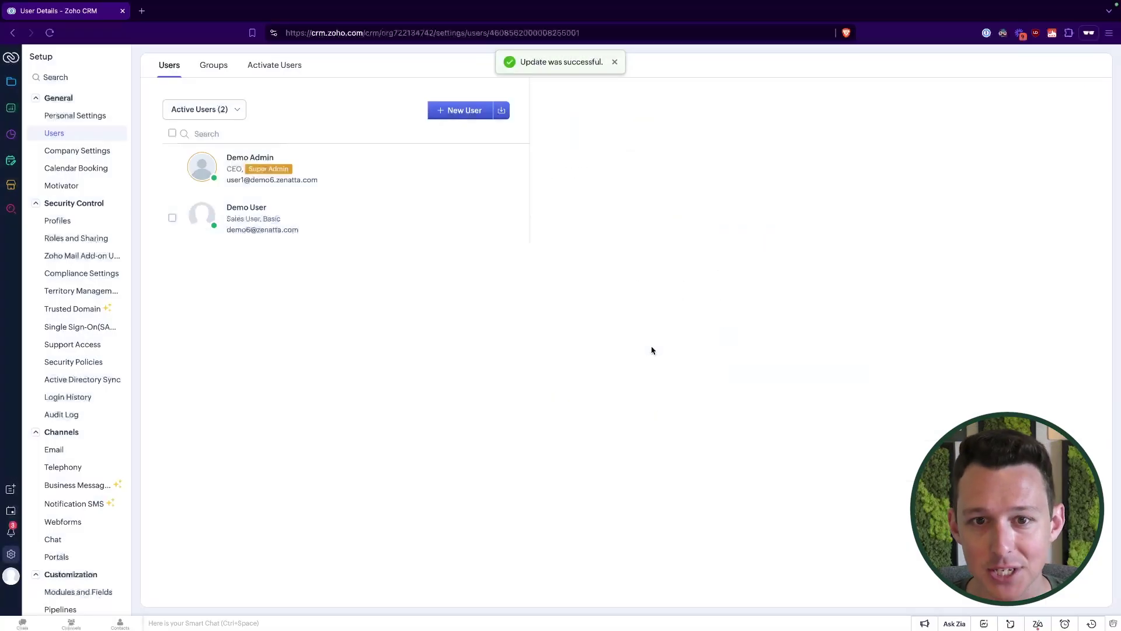
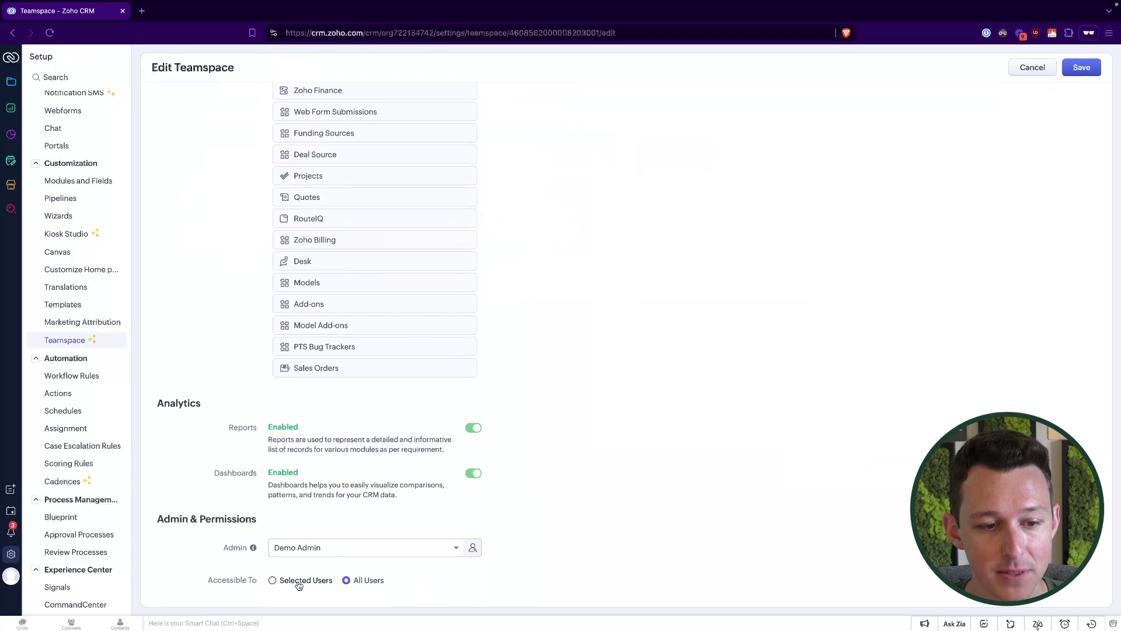
Restrict the default CRM Teamspace to the Administrator profile, remove the individually selected admin user and save the teamspace
click(291, 581)
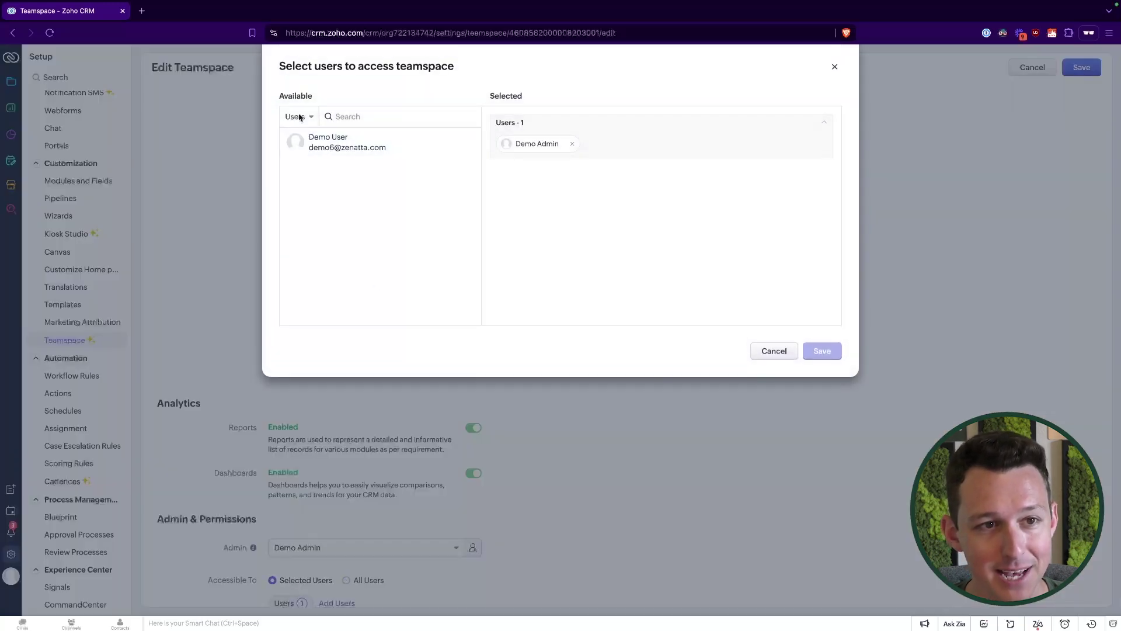
click(298, 116)
click(306, 191)
click(450, 136)
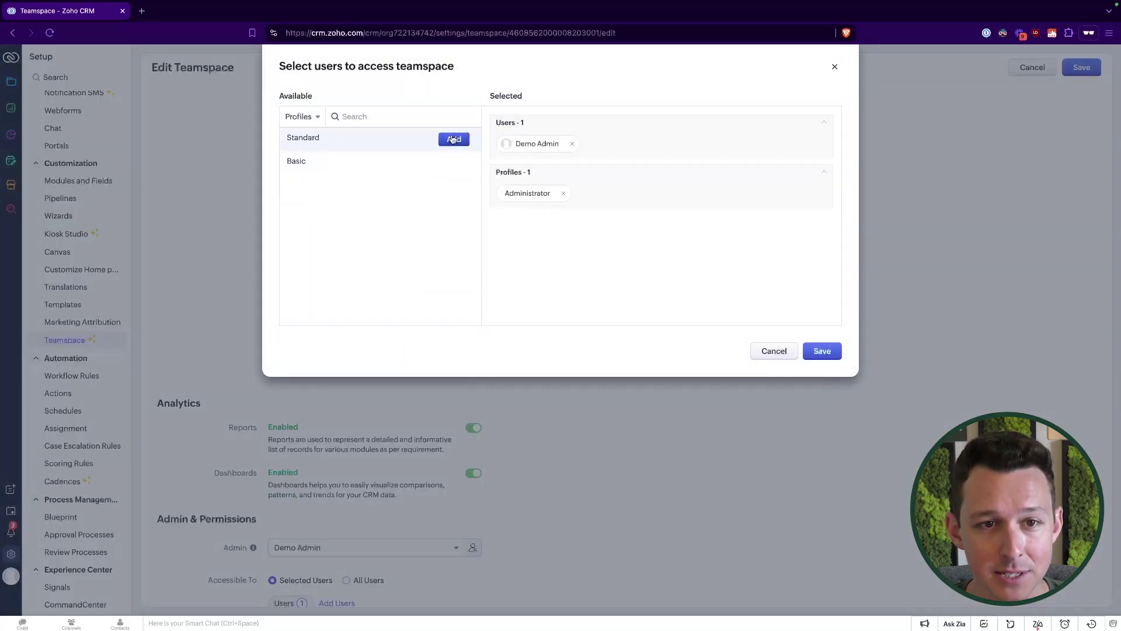
click(573, 143)
click(820, 353)
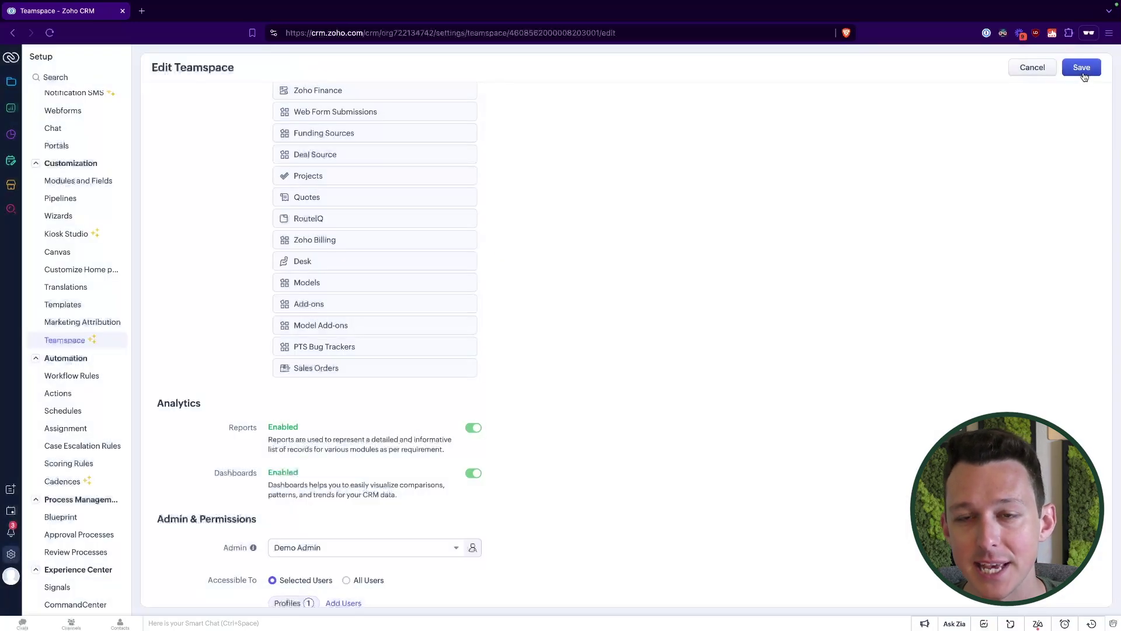
click(1082, 69)
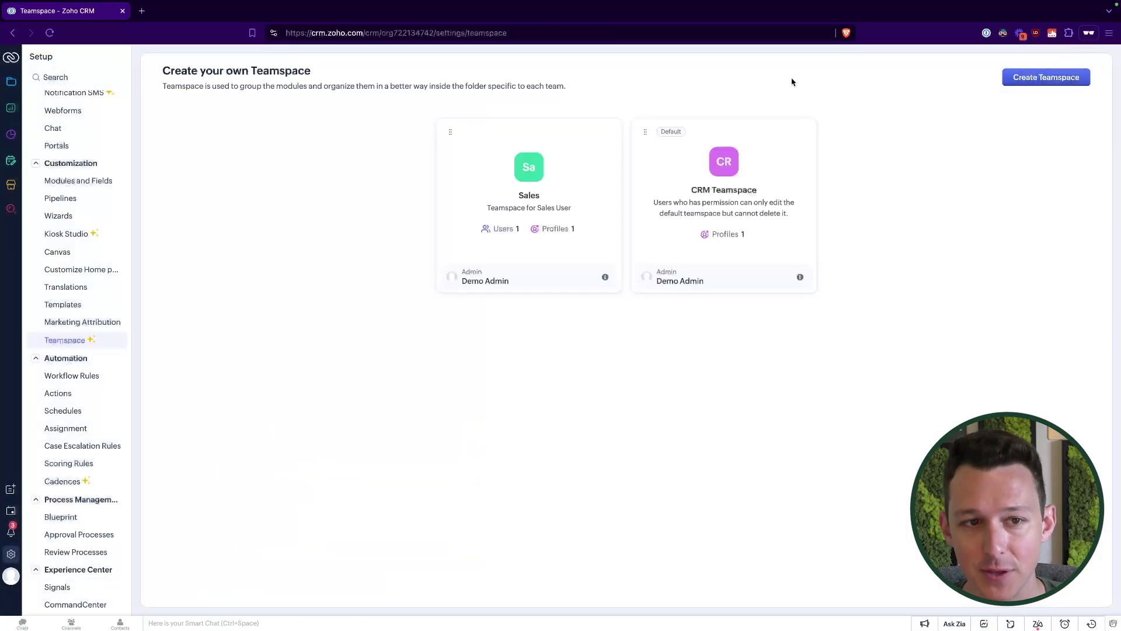
Edit the Sales teamspace's access selection, clearing the individually selected admin user and keeping only the Administrator profile
mouse_move(599, 134)
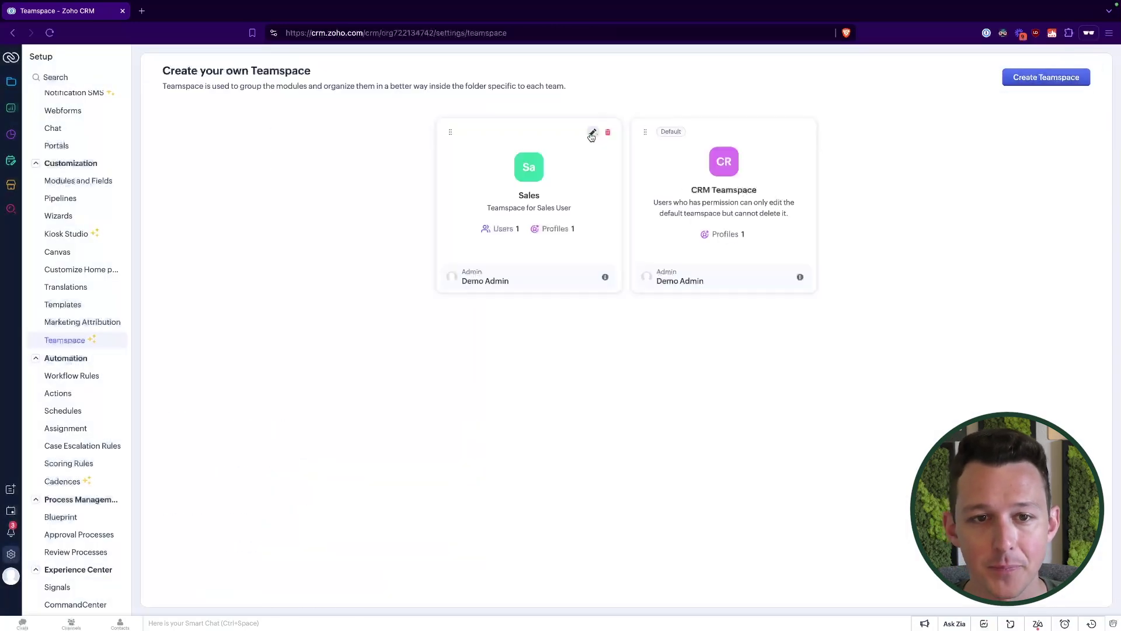
click(592, 133)
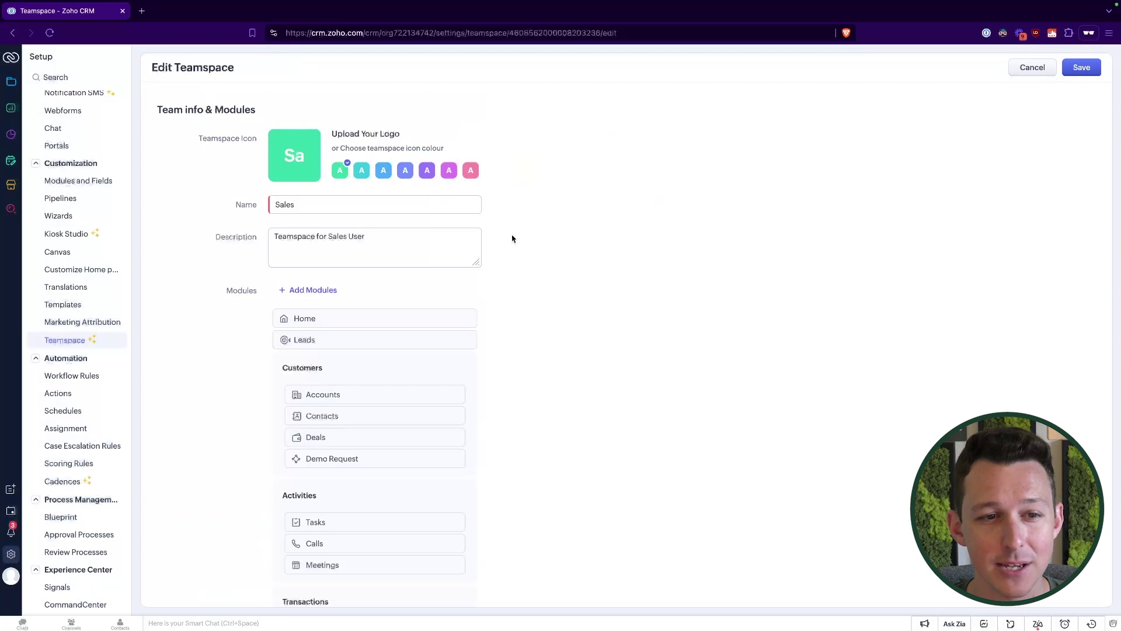
scroll(465, 329, down, 8)
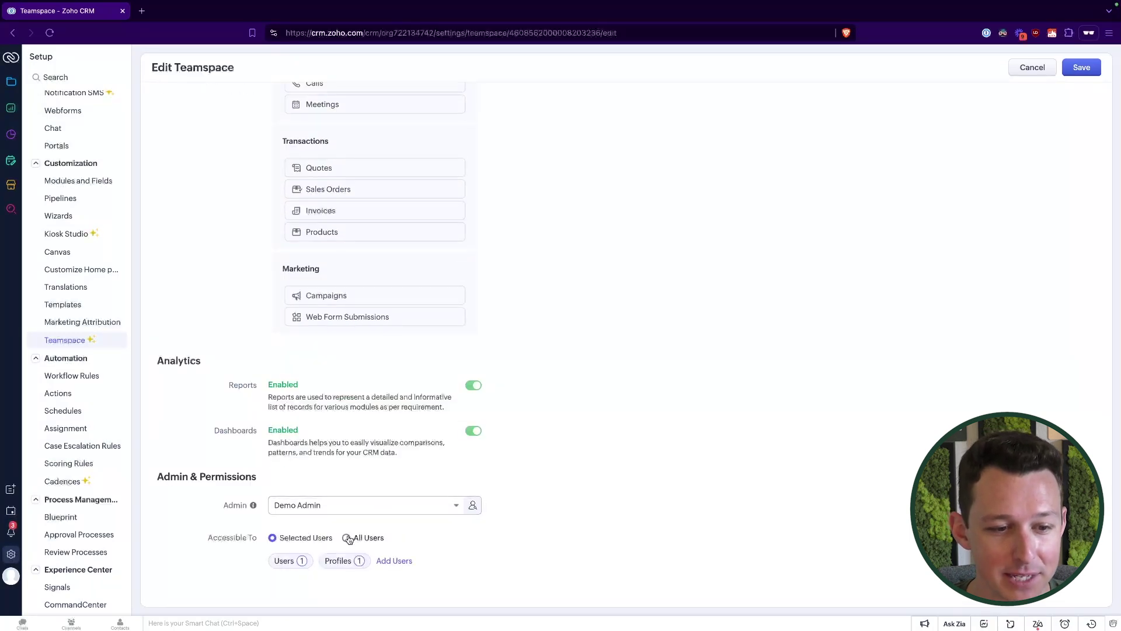
click(386, 562)
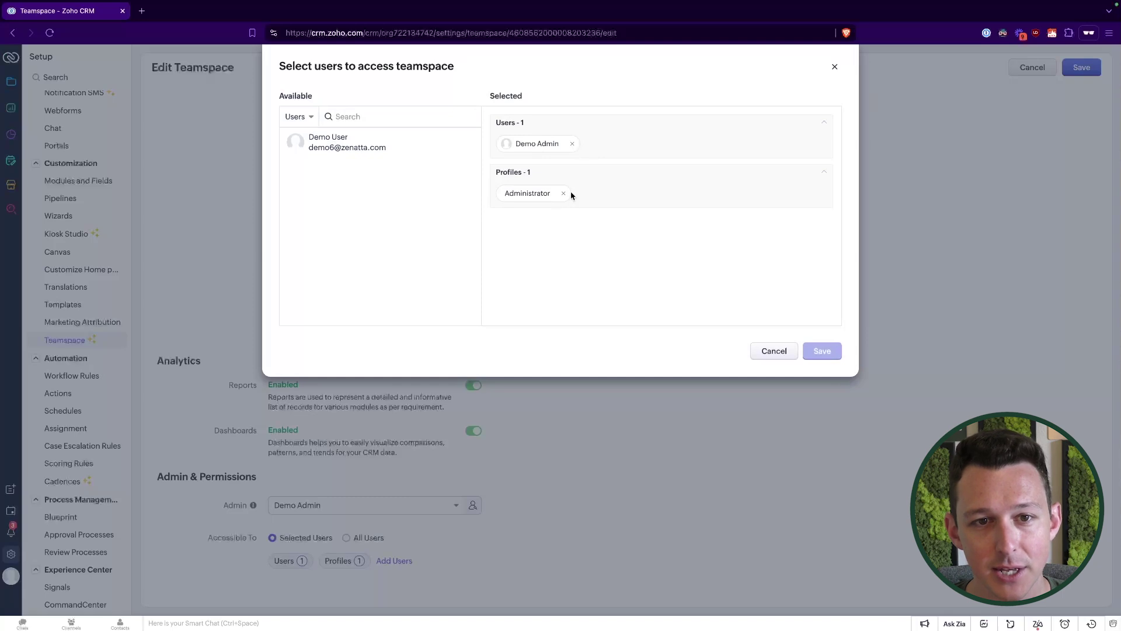
click(563, 194)
click(572, 144)
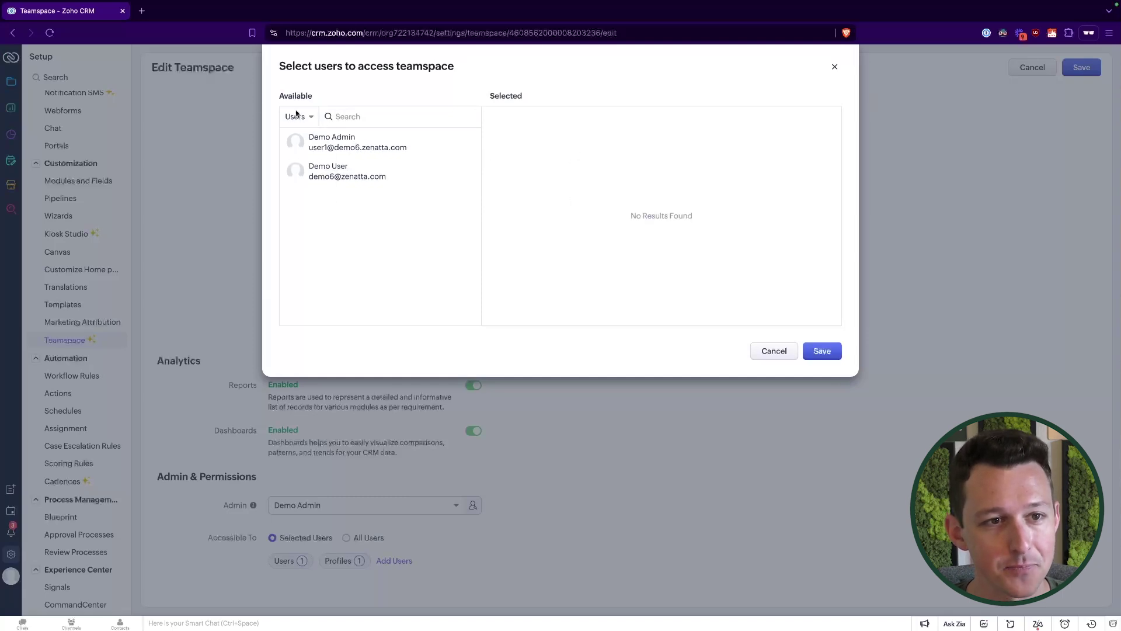
click(298, 116)
click(302, 191)
click(453, 139)
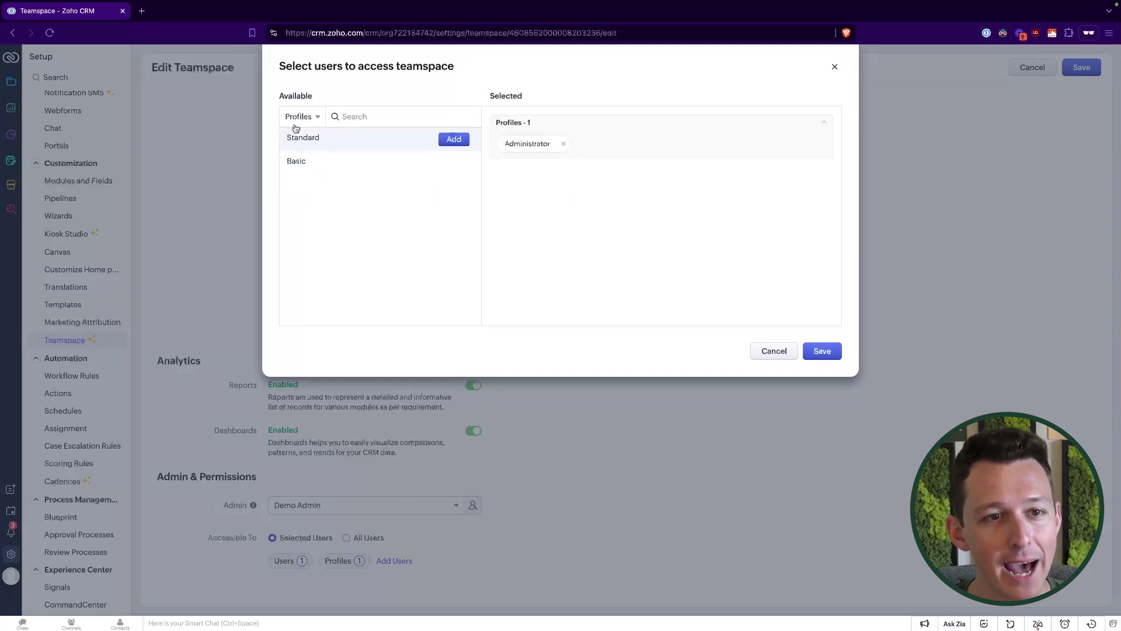
Add the Sales Manager and Sales User roles to the Sales teamspace's access selection and save the teamspace
click(298, 117)
click(304, 174)
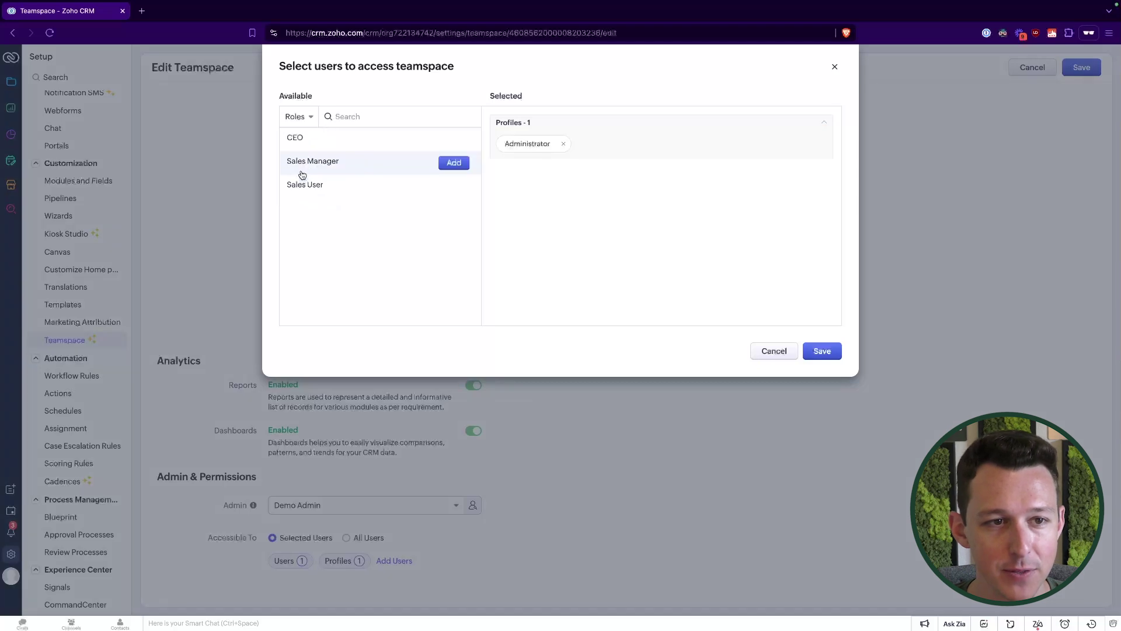
click(452, 163)
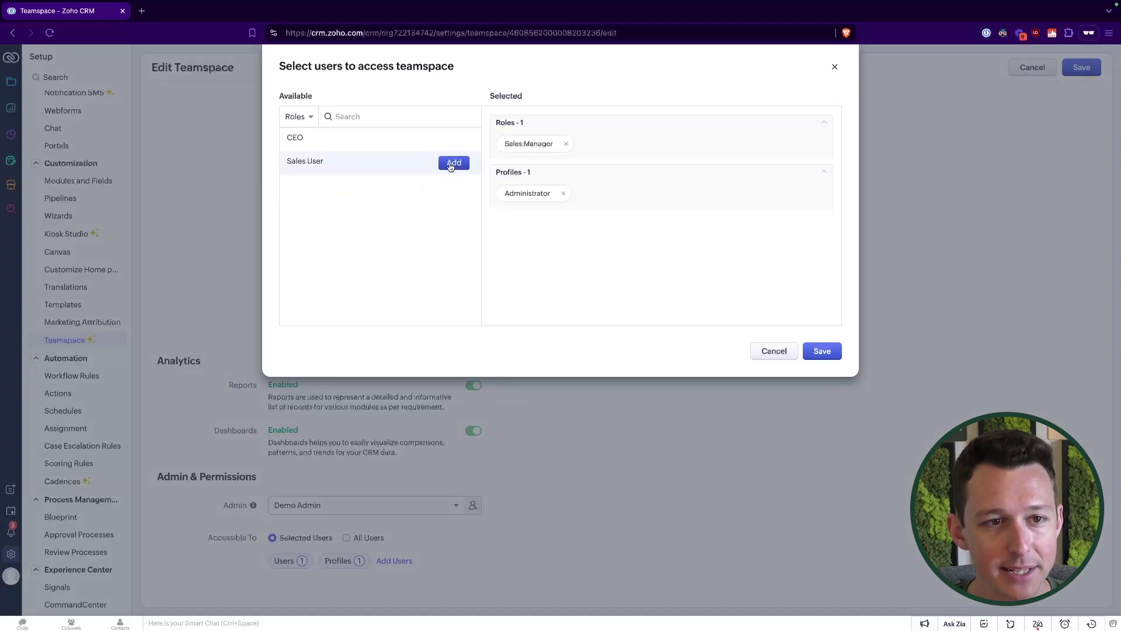
click(451, 163)
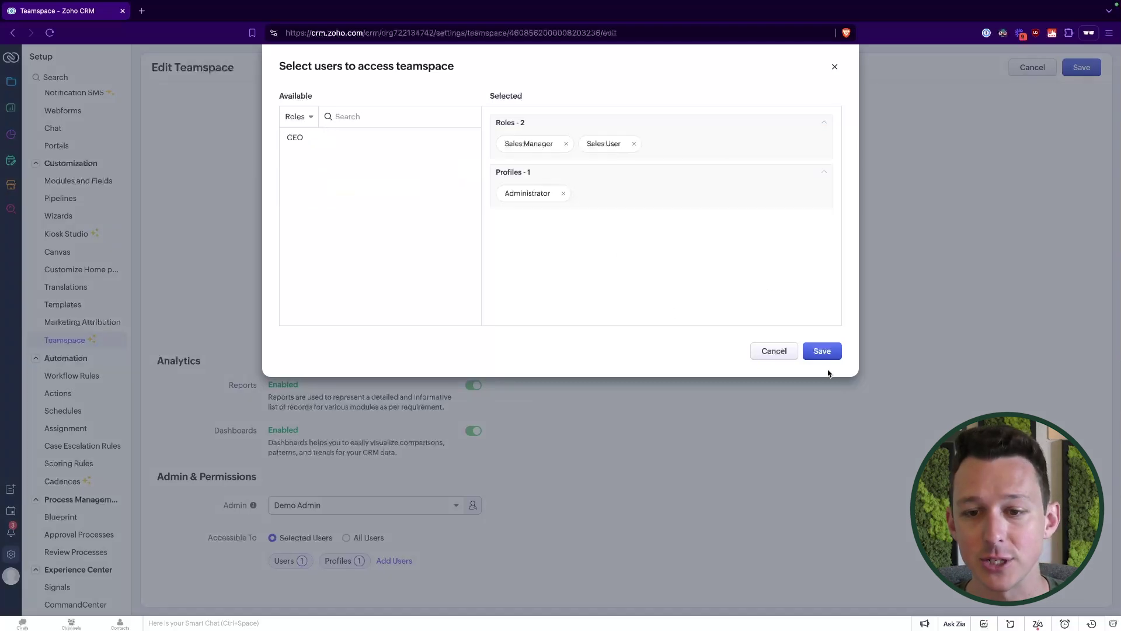
click(822, 352)
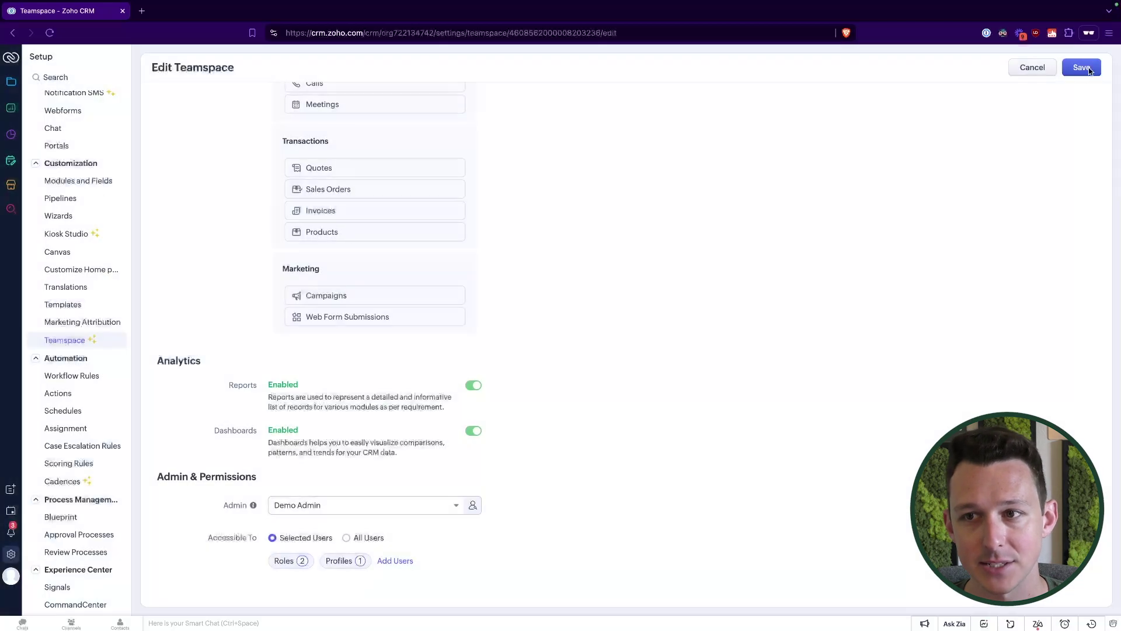
click(1082, 68)
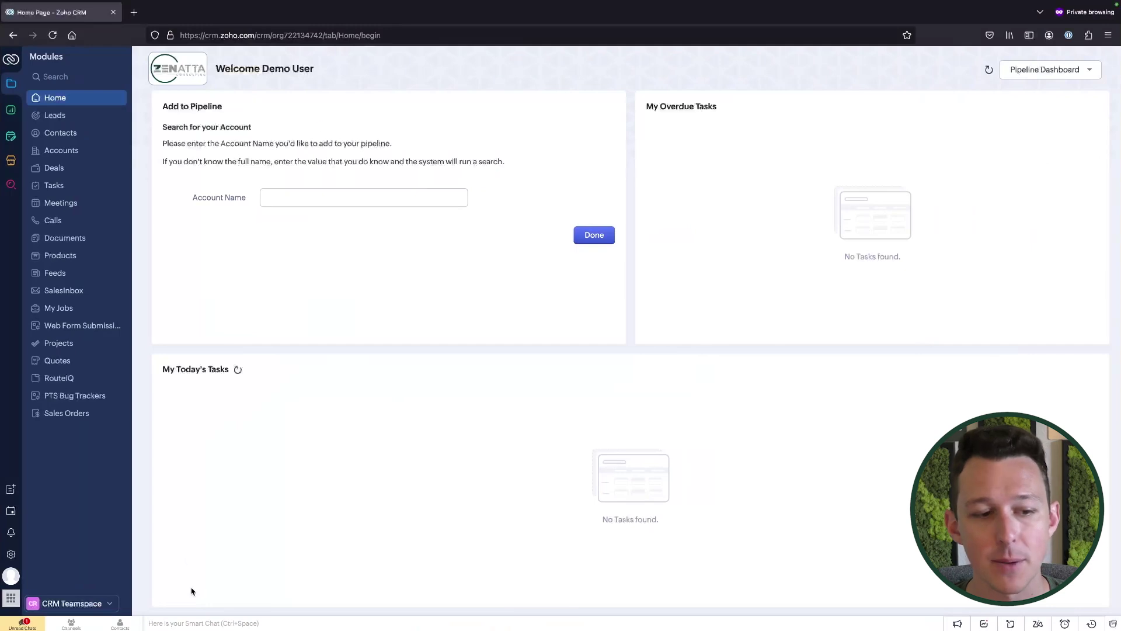
Check which teamspaces the demo user can switch to in the private browser session
click(109, 604)
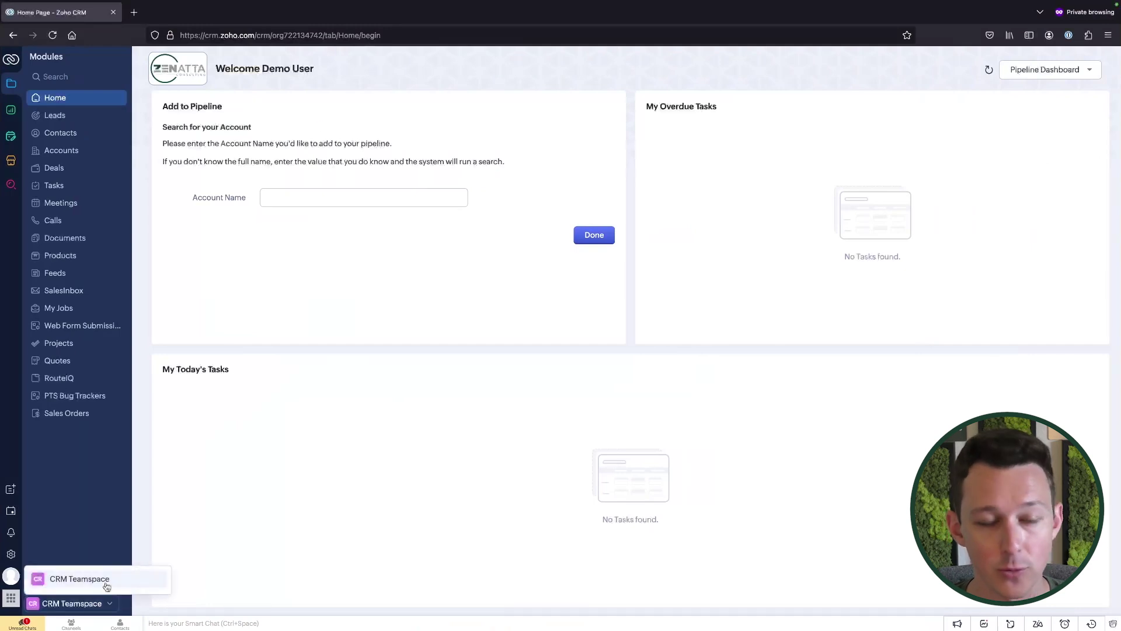
click(86, 585)
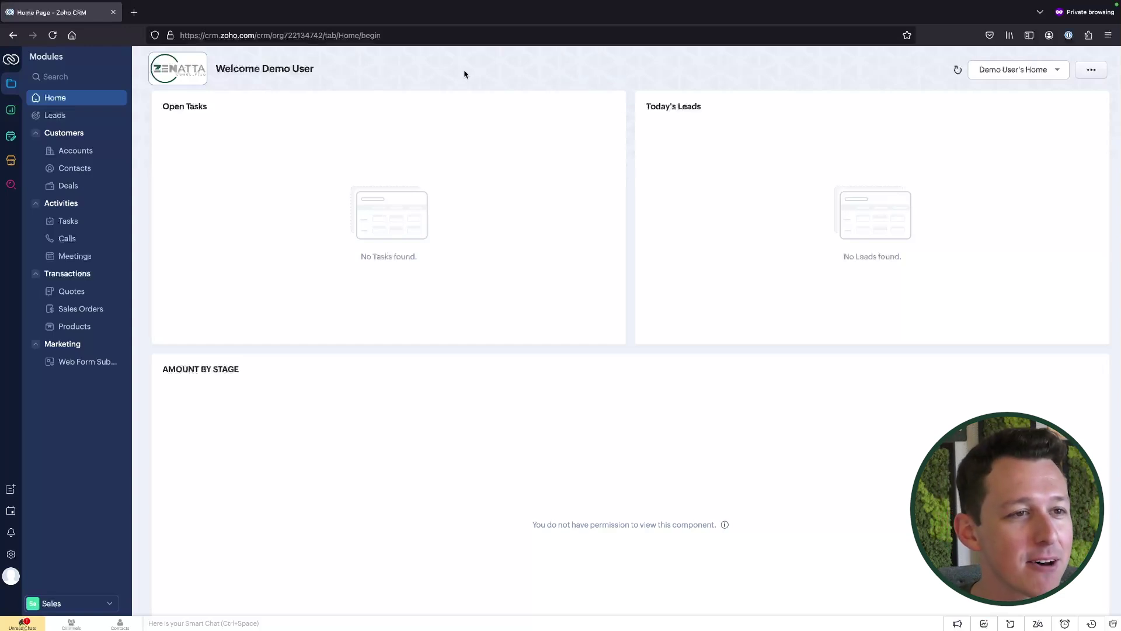
click(86, 609)
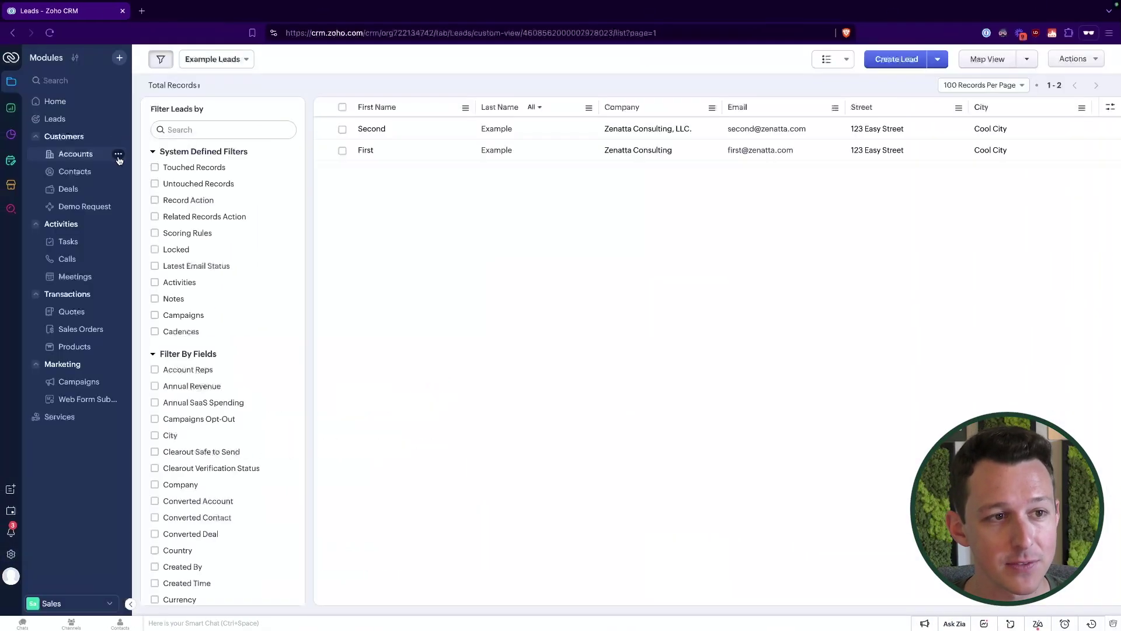
In the admin session, view the Accounts module's customization options and the list of available teamspaces
click(118, 154)
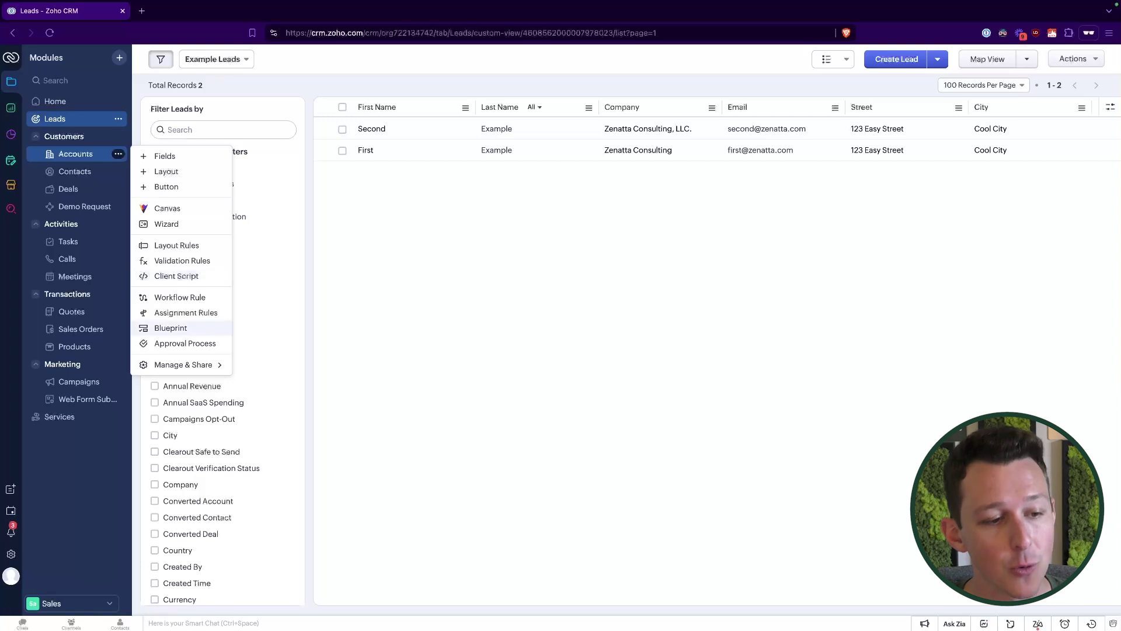
click(91, 605)
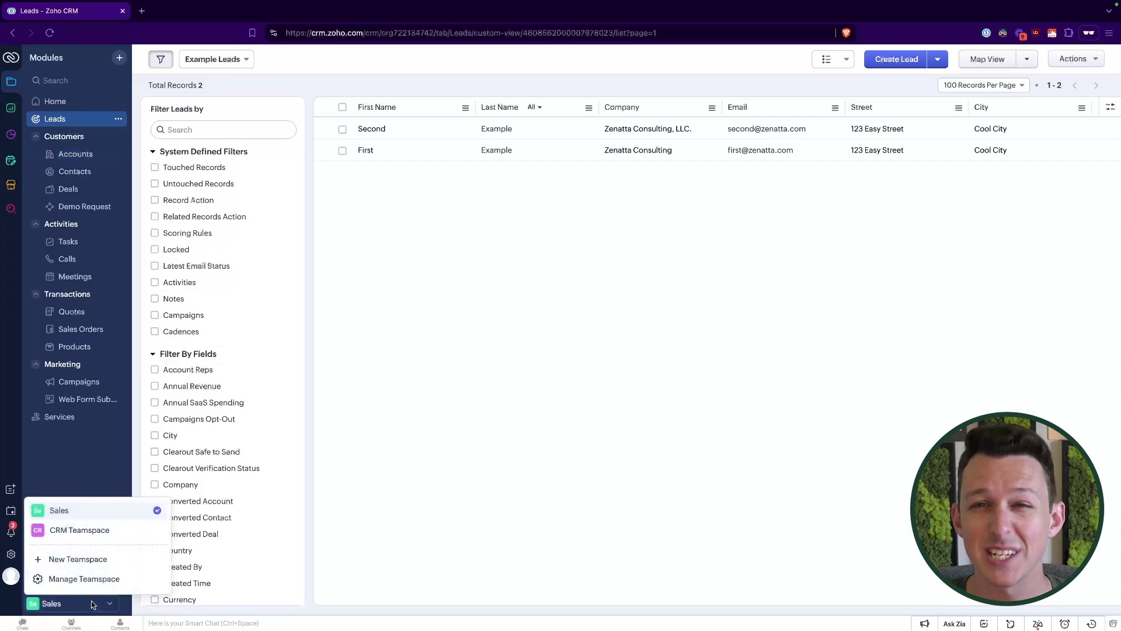